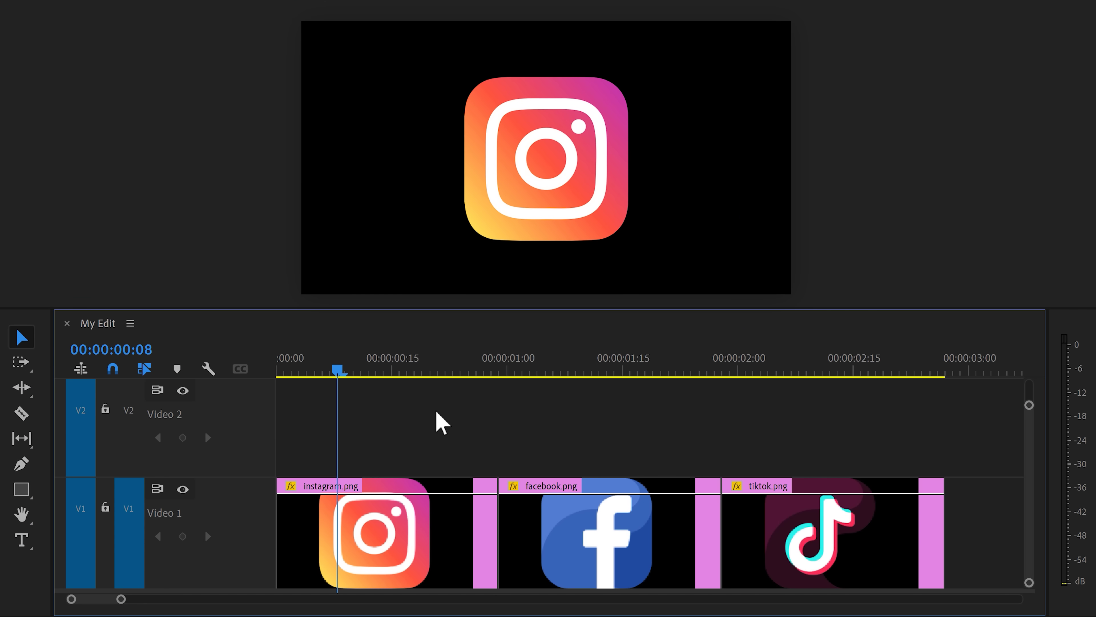
# Step: Drag the Basic 3D effect from the Effects list onto the instagram.png clip on V1
pyautogui.click(138, 491)
pyautogui.moveTo(137, 492); pyautogui.dragTo(719, 534)
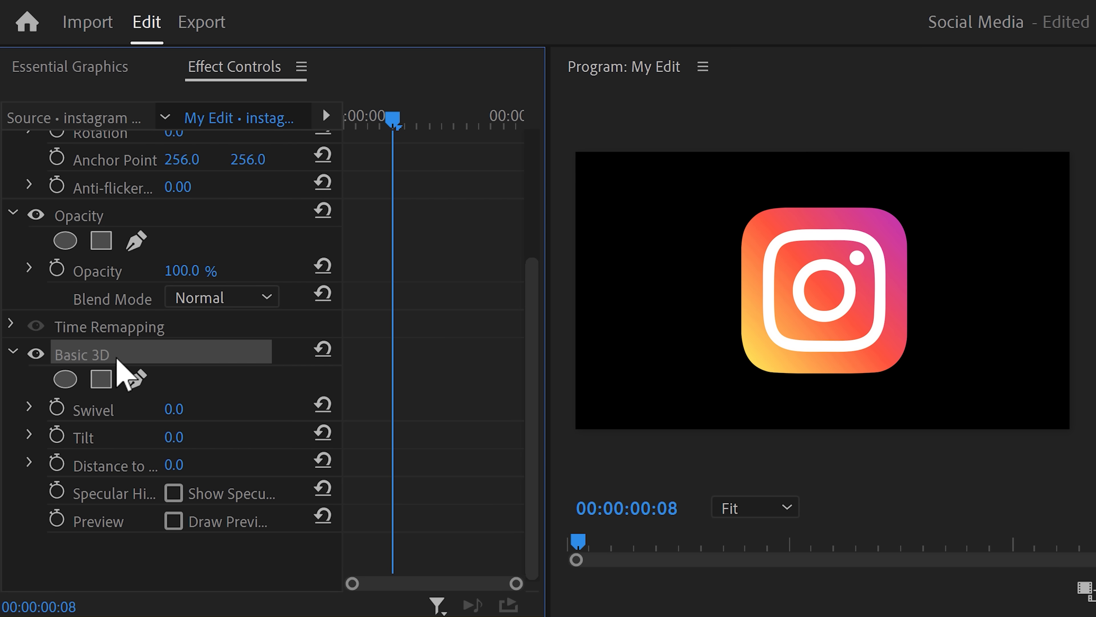
# Step: Keyframe Swivel at -90° at the clip start and 0° at frame 9
pyautogui.moveTo(393, 123); pyautogui.dragTo(344, 123)
pyautogui.click(57, 407)
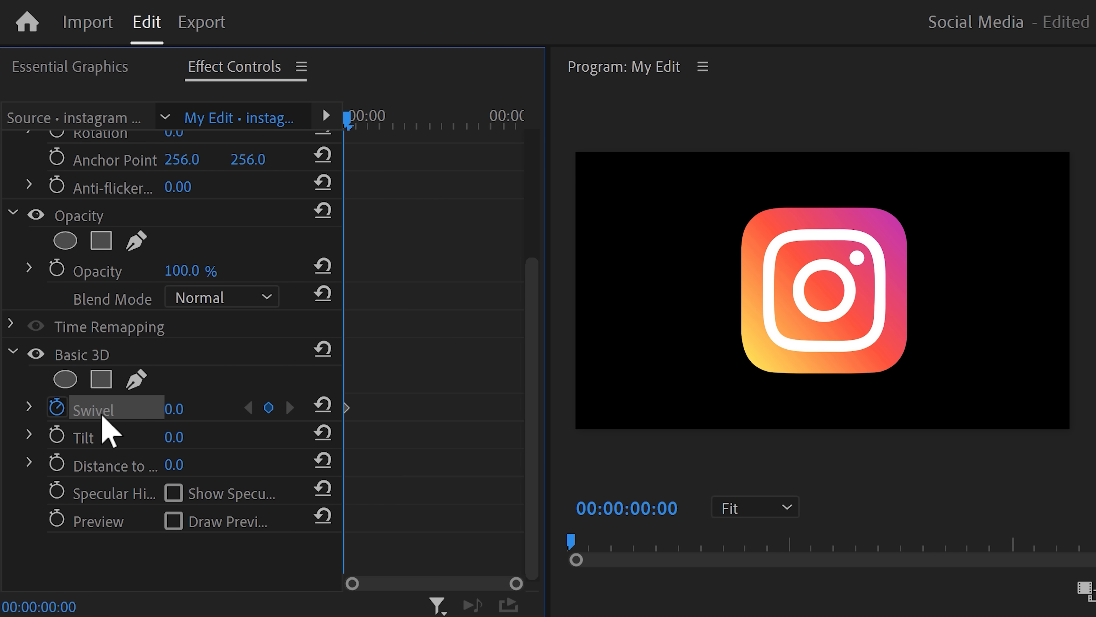
pyautogui.moveTo(173, 409)
pyautogui.mouseDown()
pyautogui.moveTo(218, 408)
pyautogui.moveTo(175, 408)
pyautogui.mouseUp()
pyautogui.click(185, 408)
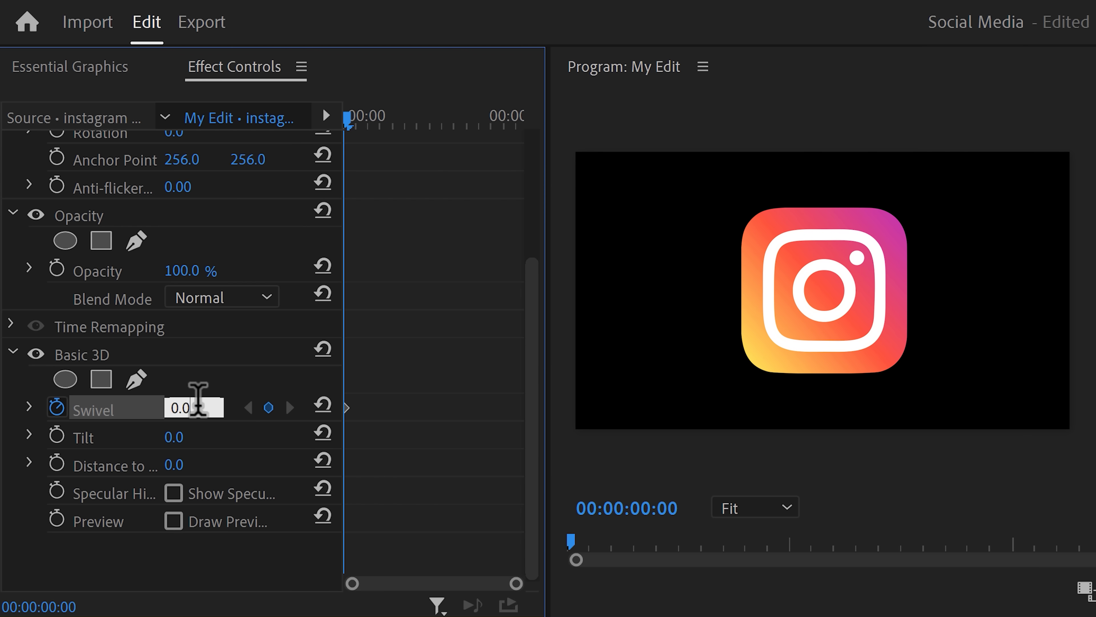
pyautogui.write('-90')
pyautogui.press('Return')
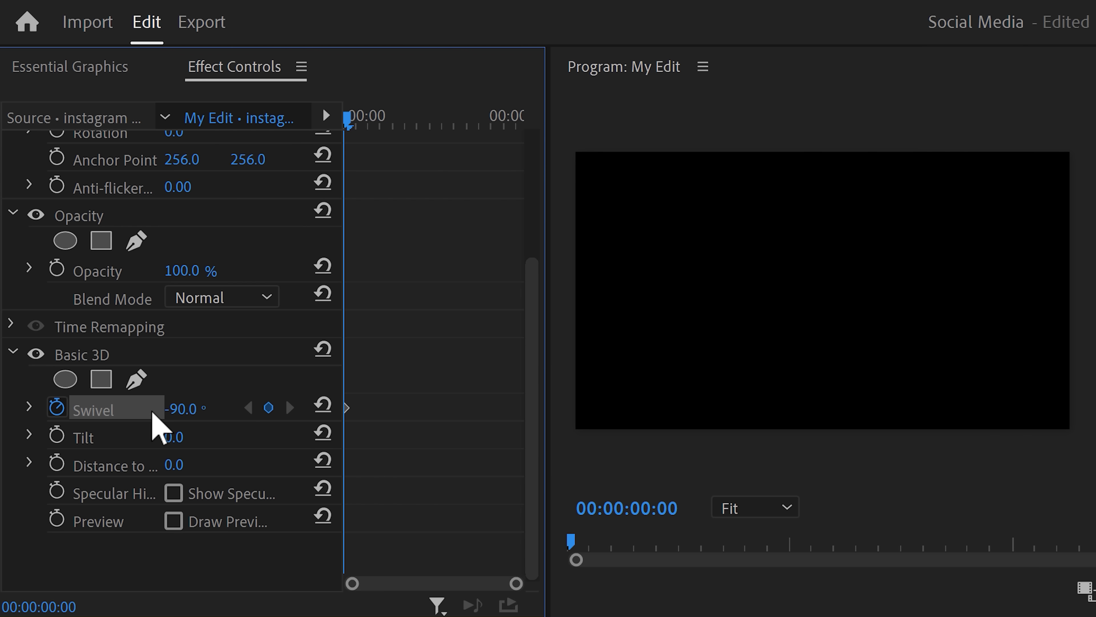
pyautogui.moveTo(350, 122); pyautogui.dragTo(405, 123)
pyautogui.click(184, 408)
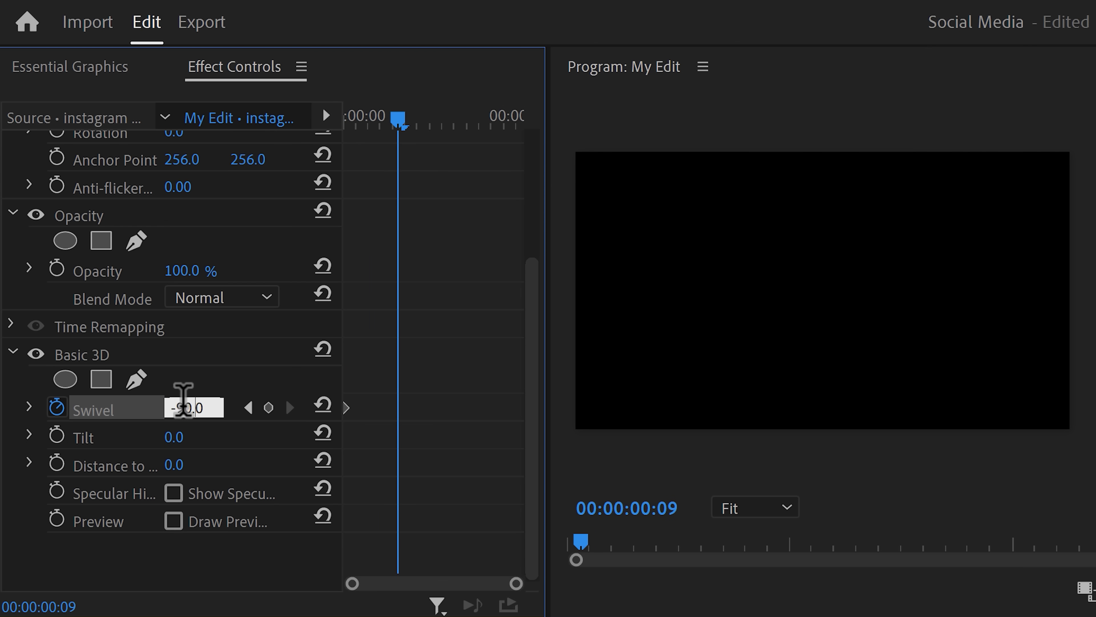
pyautogui.write('0')
pyautogui.press('Return')
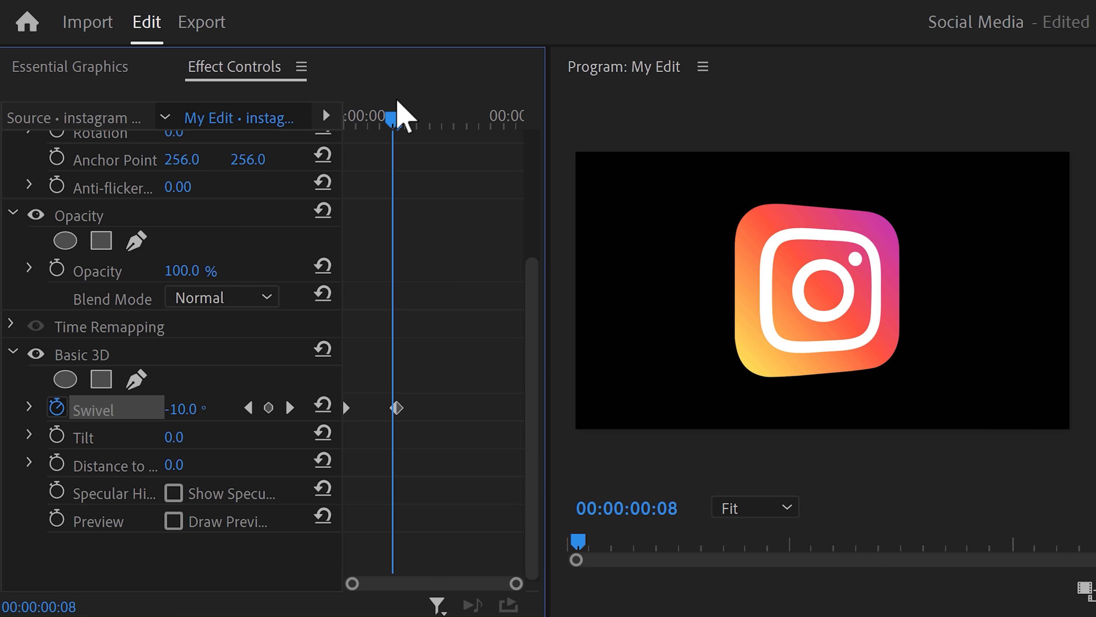
# Step: Add a holding Swivel keyframe at frame 19, set 90° at frame 28, and reveal its graphs
pyautogui.moveTo(396, 106); pyautogui.dragTo(518, 118)
pyautogui.click(269, 407)
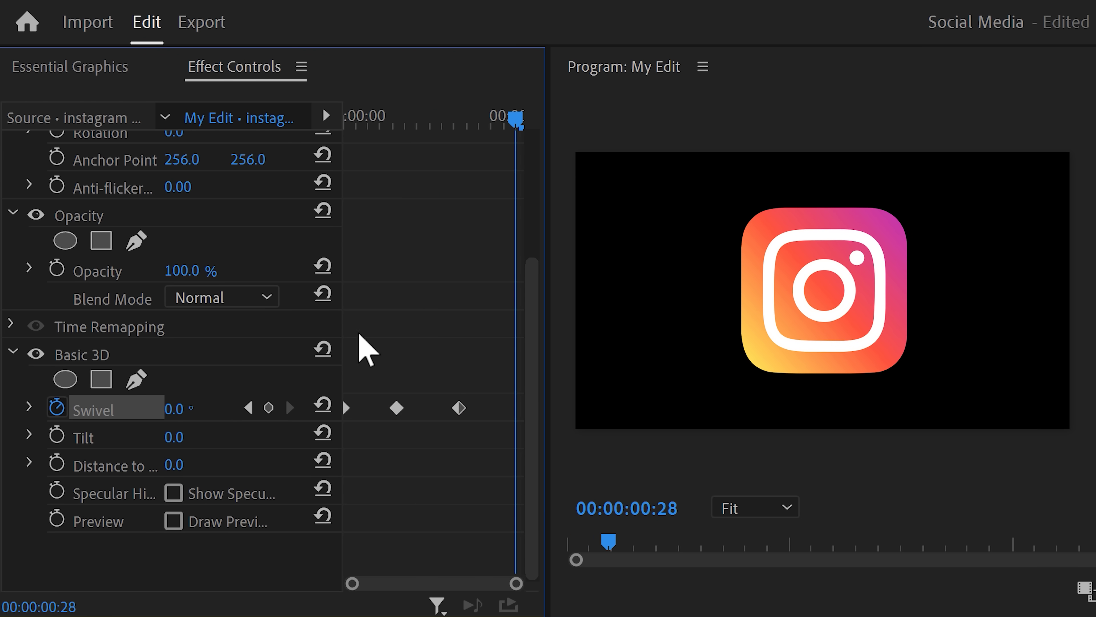
pyautogui.click(165, 407)
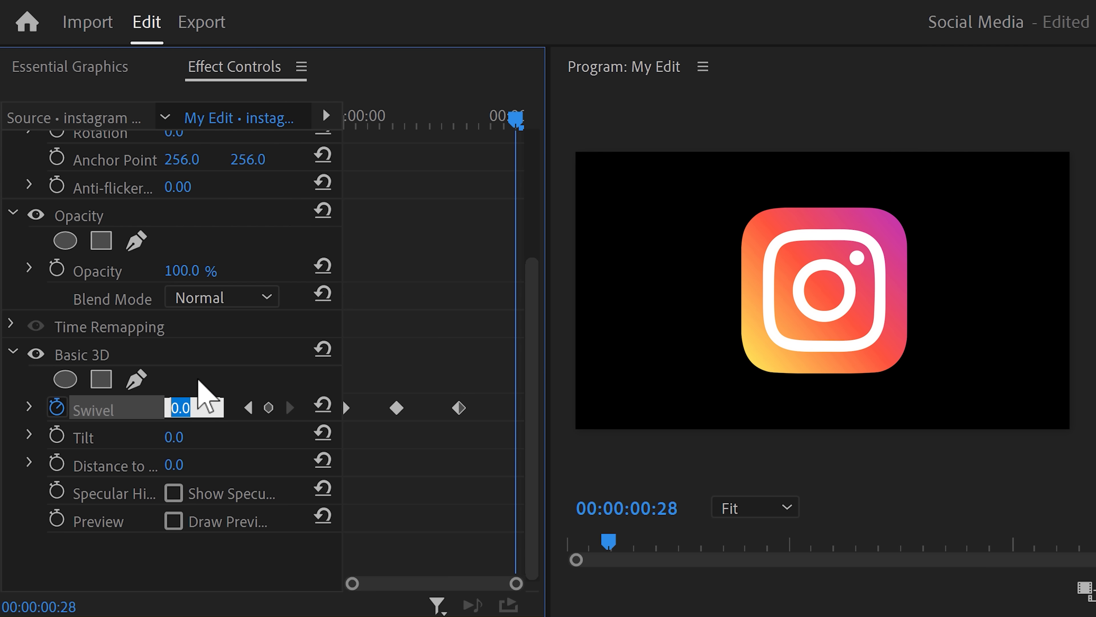
pyautogui.write('90')
pyautogui.press('Return')
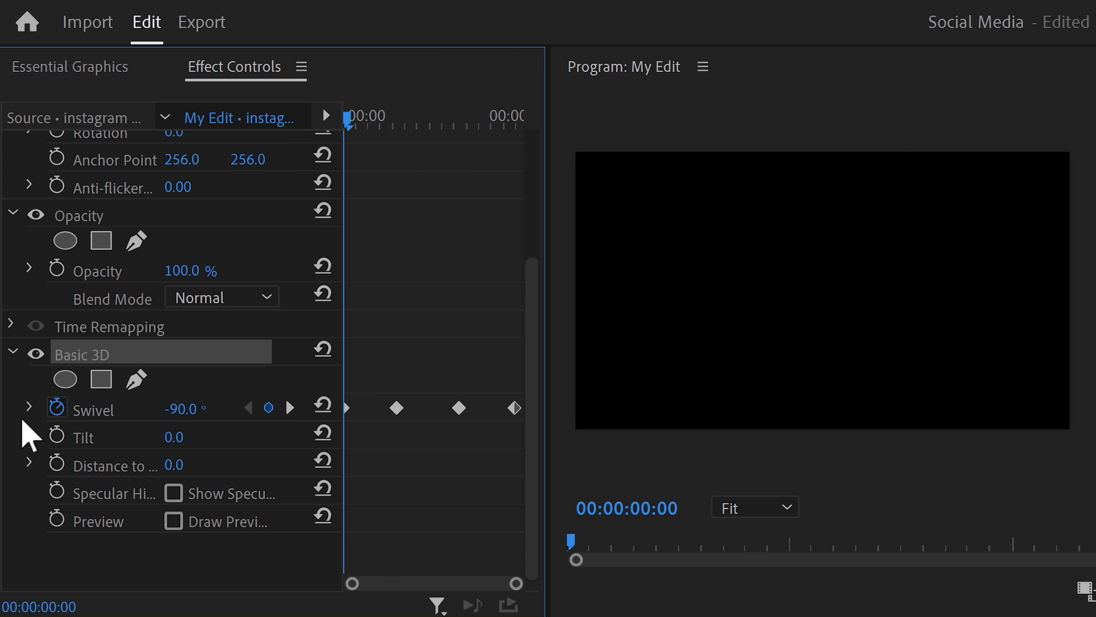
pyautogui.click(29, 407)
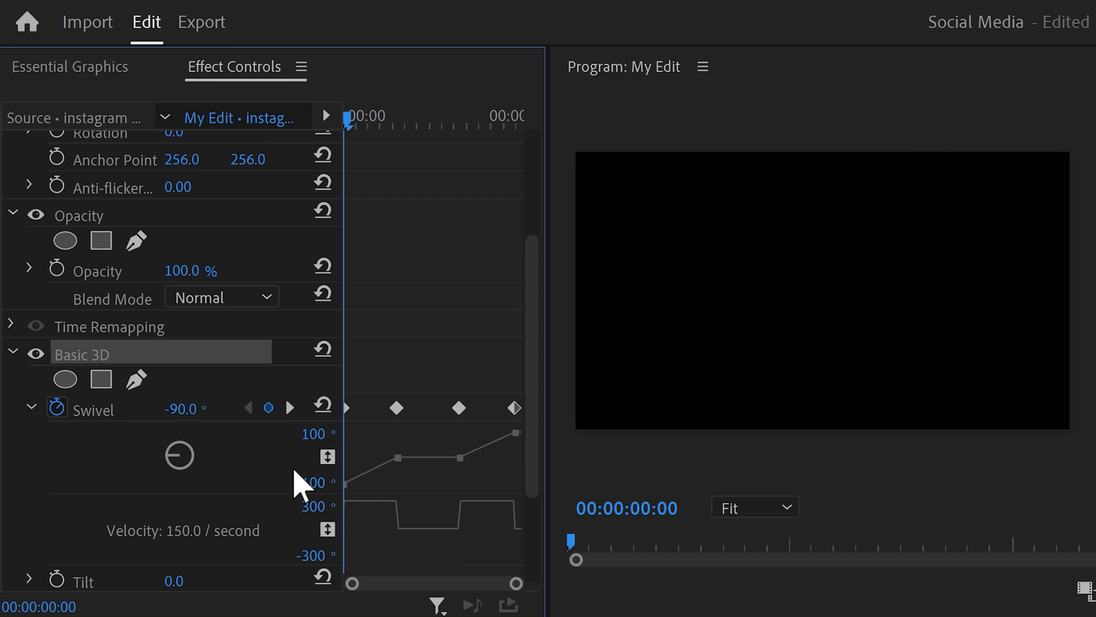
# Step: Ease the middle Swivel keyframes by dragging their Bezier handles in the velocity graph
pyautogui.click(396, 410)
pyautogui.moveTo(396, 501); pyautogui.dragTo(365, 533)
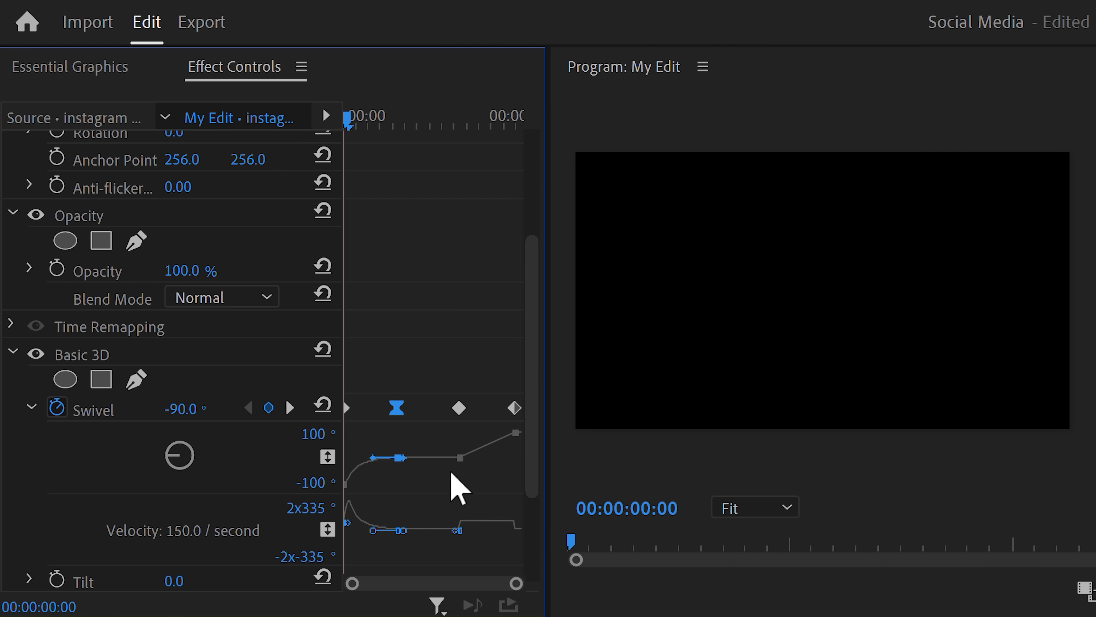
pyautogui.moveTo(467, 523); pyautogui.dragTo(491, 531)
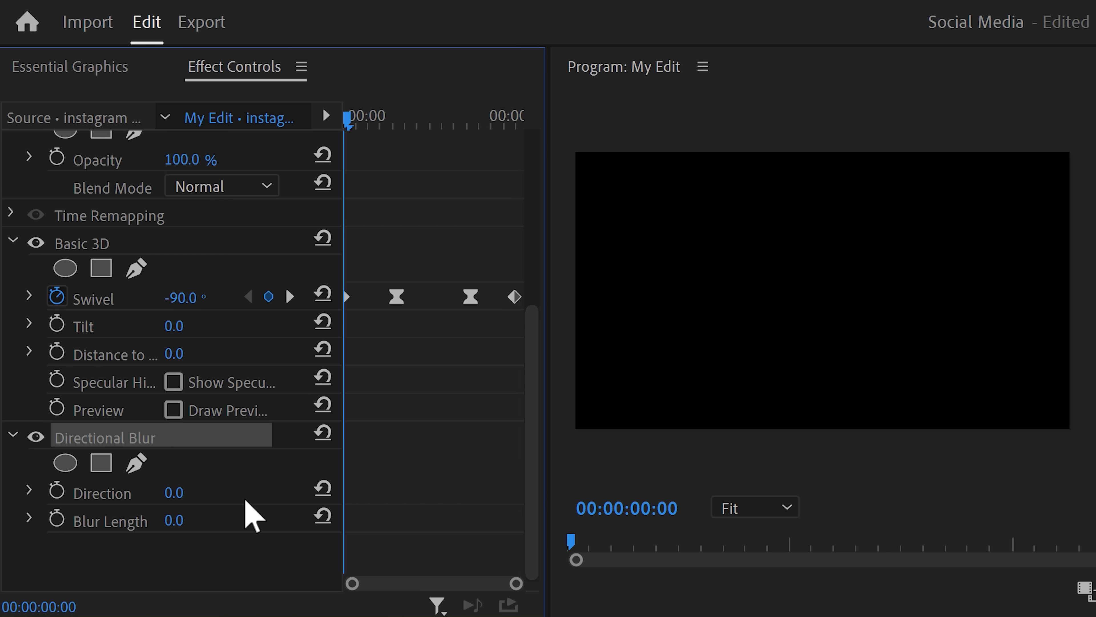
# Step: Set blur Direction to 90° and start Blur Length keyframes at 20
pyautogui.click(180, 491)
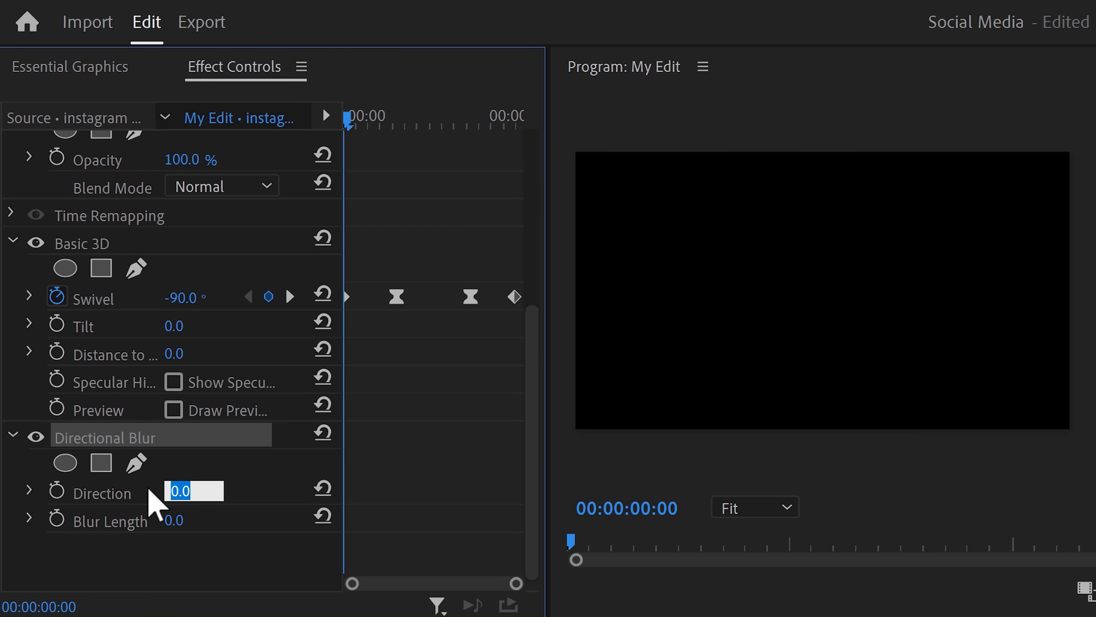
pyautogui.press('Return')
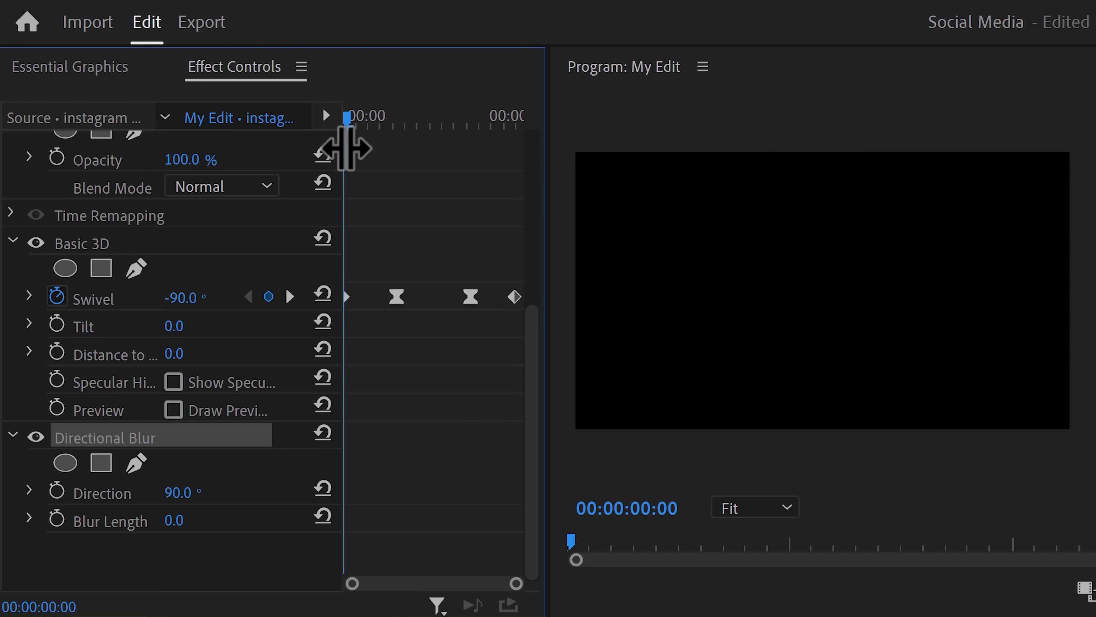
pyautogui.click(58, 519)
pyautogui.click(173, 520)
pyautogui.write('20')
pyautogui.press('Return')
# Step: Keyframe Blur Length to 0 at frames 9 and 21, and back to 20 at the end
pyautogui.moveTo(353, 117); pyautogui.dragTo(398, 116)
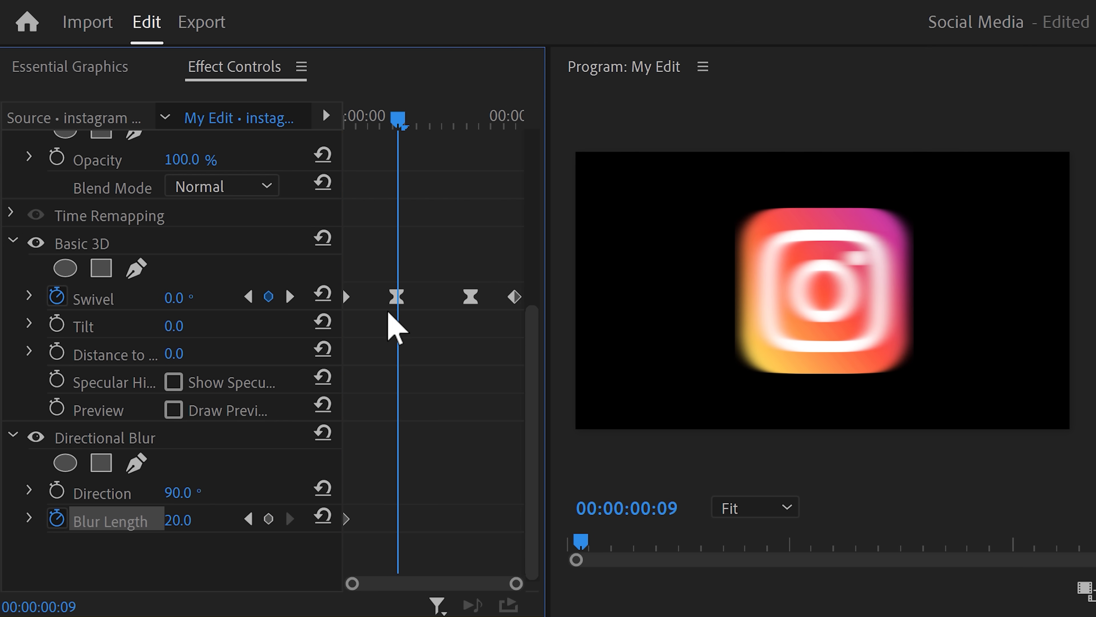
pyautogui.click(203, 520)
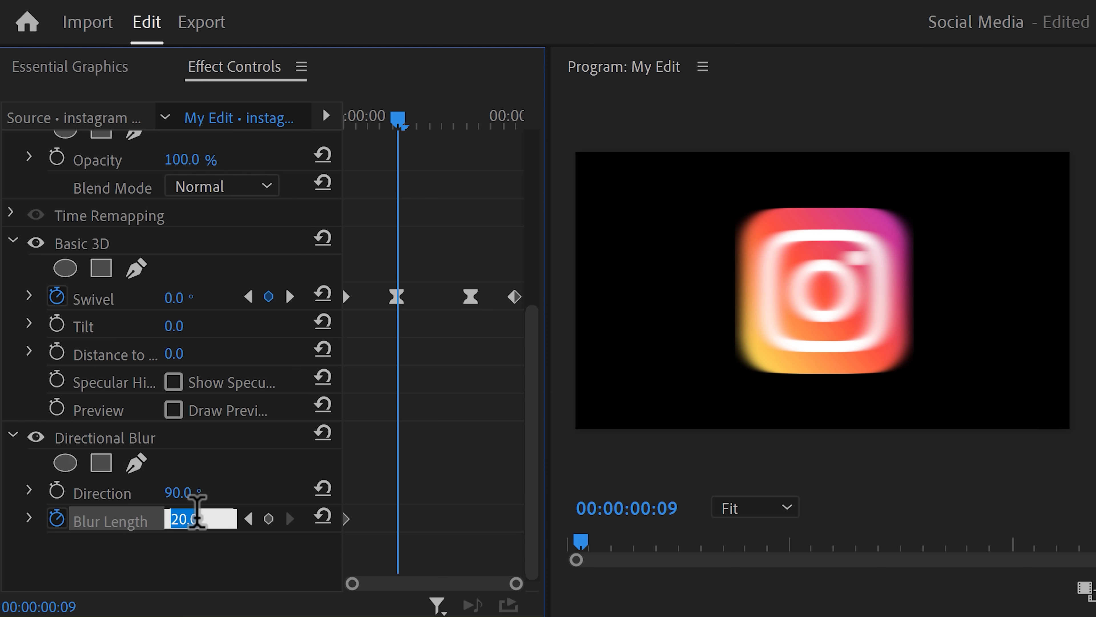
pyautogui.write('0')
pyautogui.press('Return')
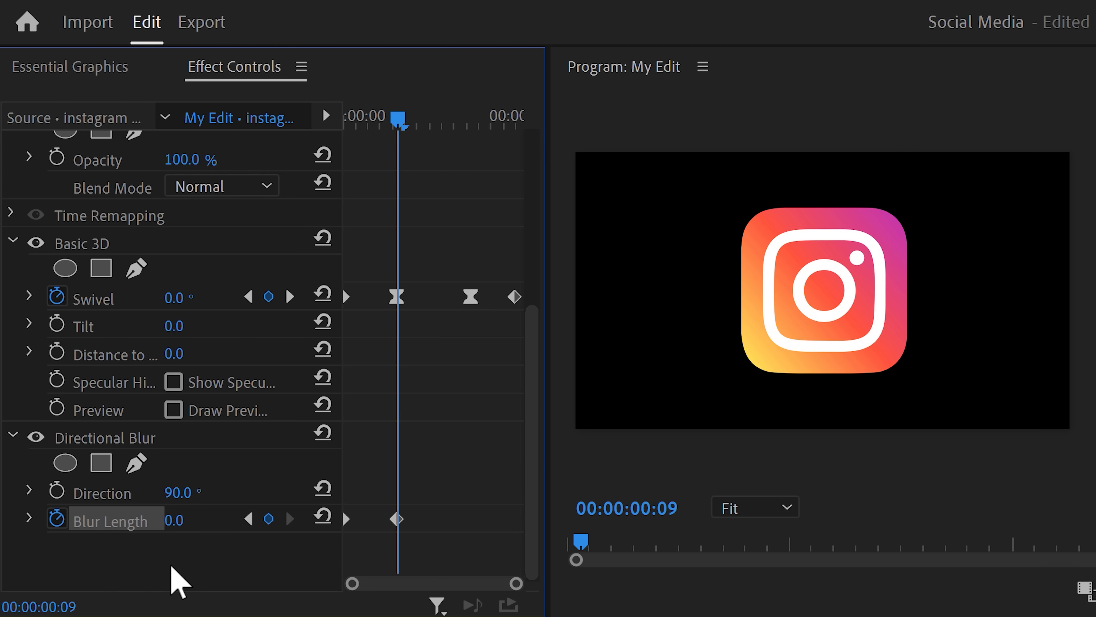
pyautogui.moveTo(403, 116); pyautogui.dragTo(467, 123)
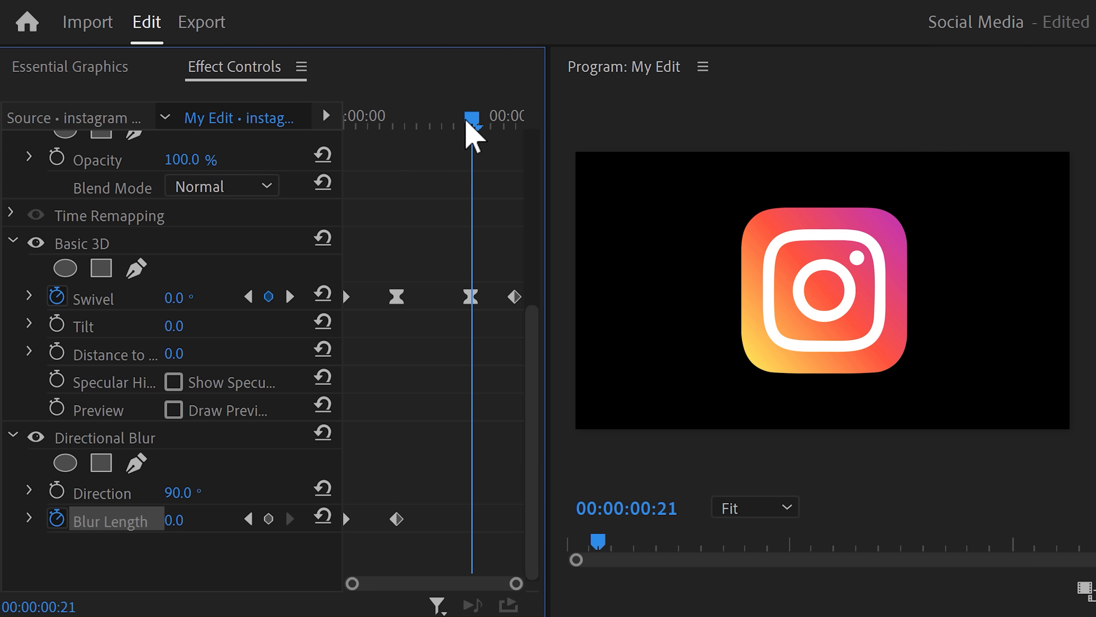
pyautogui.click(268, 519)
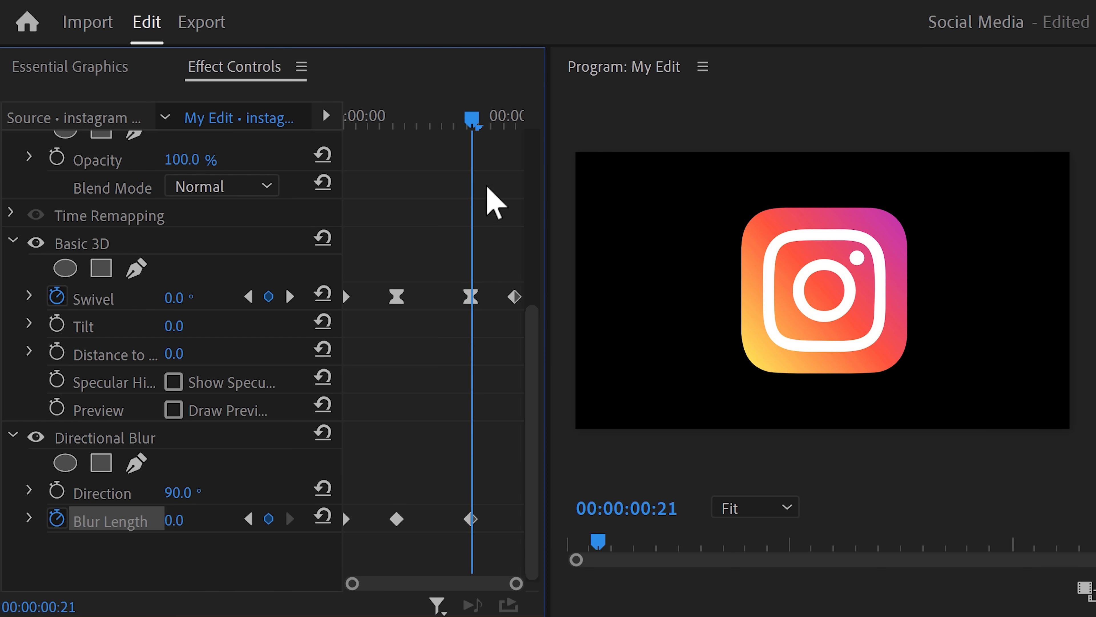
pyautogui.moveTo(478, 113); pyautogui.dragTo(524, 116)
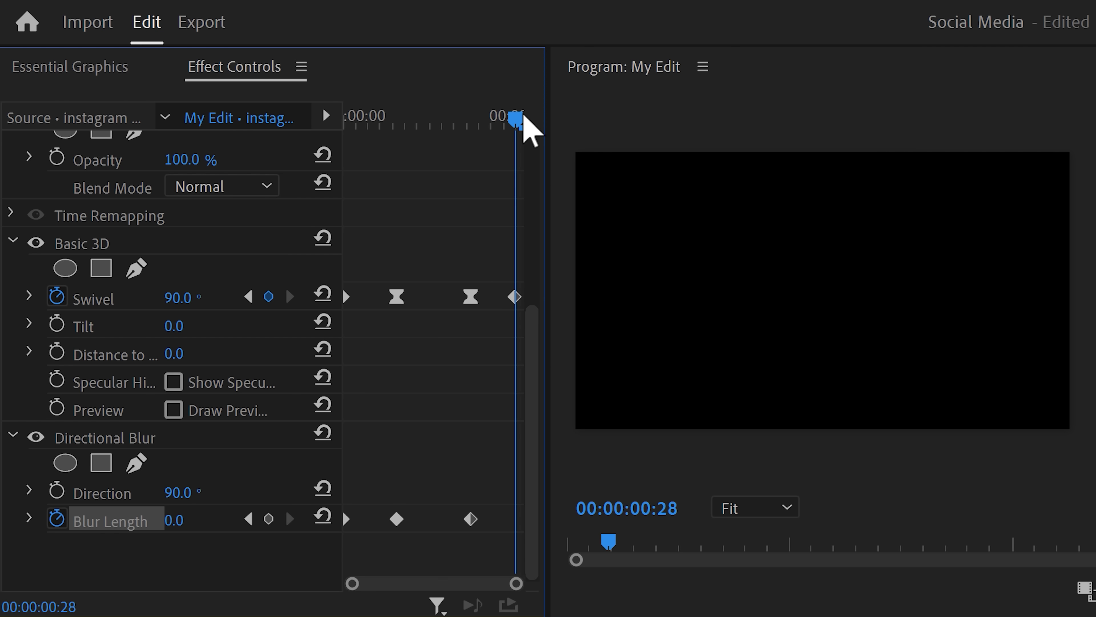
pyautogui.click(174, 520)
pyautogui.write('20')
pyautogui.press('Return')
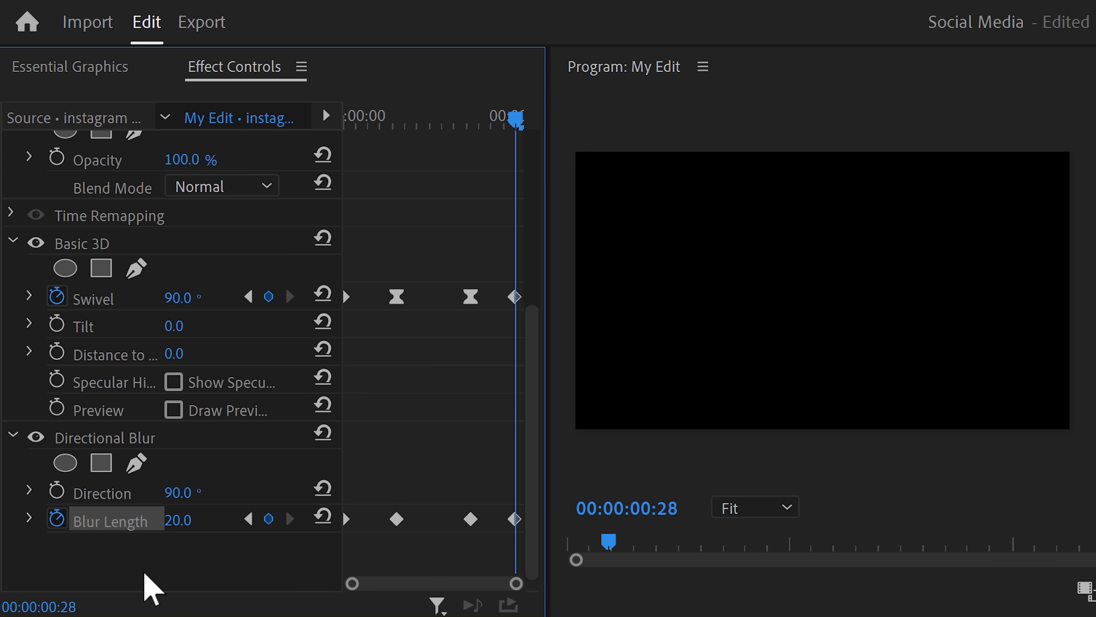
# Step: Ease the two middle Blur Length keyframes using the value and velocity graphs
pyautogui.click(29, 518)
pyautogui.scroll(-4, 534, 430)
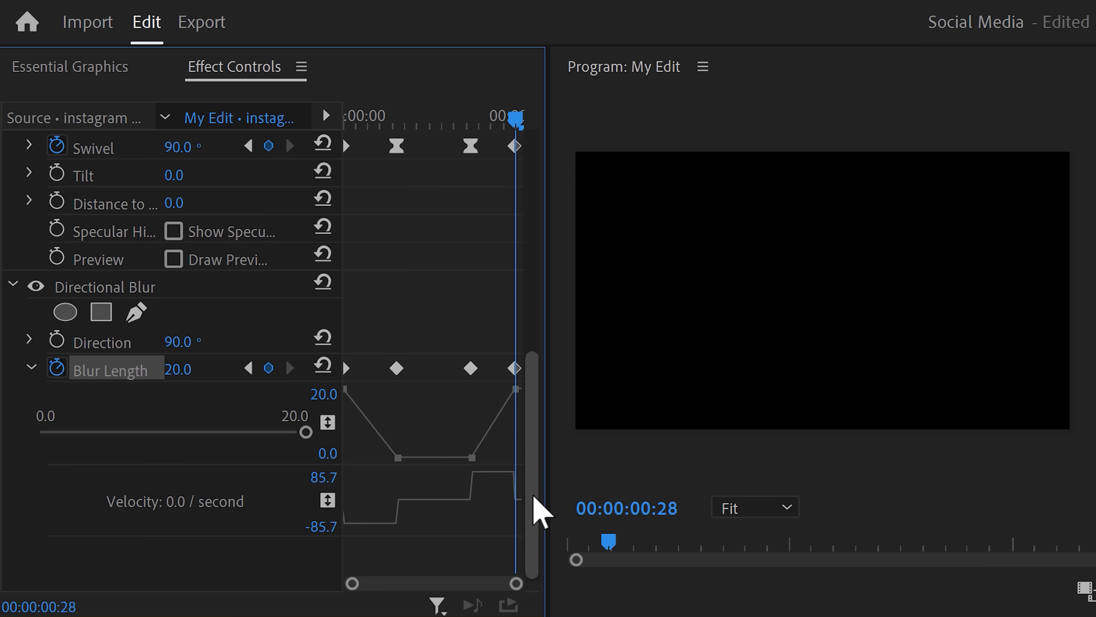
pyautogui.click(397, 364)
pyautogui.moveTo(396, 521); pyautogui.dragTo(397, 497)
pyautogui.click(471, 364)
pyautogui.moveTo(489, 490); pyautogui.dragTo(496, 492)
pyautogui.moveTo(534, 434); pyautogui.dragTo(567, 191)
pyautogui.moveTo(515, 121); pyautogui.dragTo(449, 122)
pyautogui.click(166, 176)
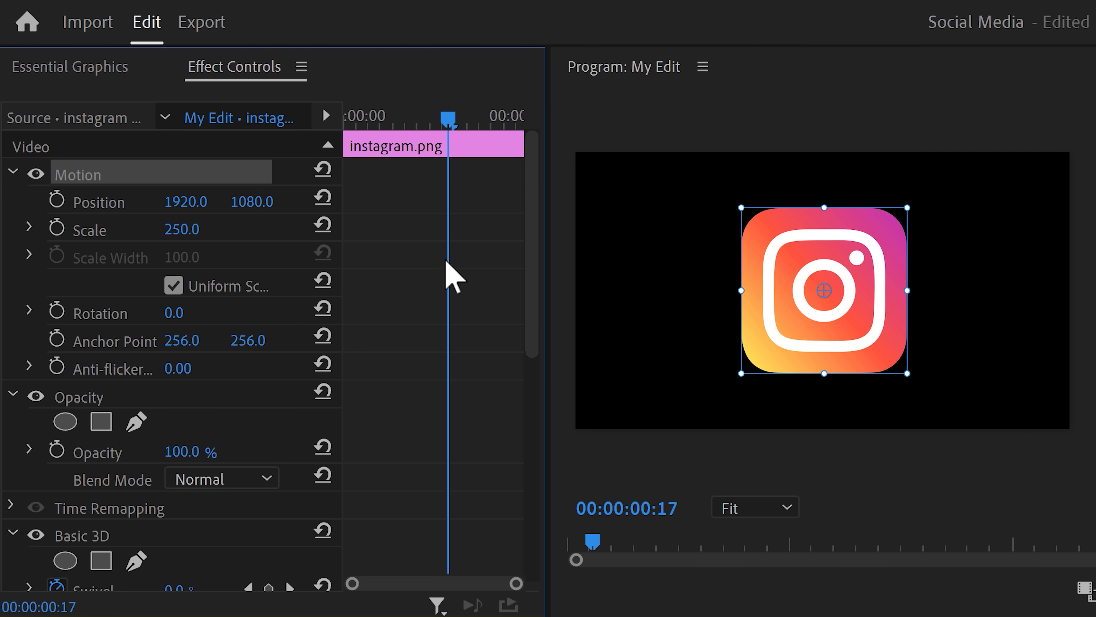
# Step: Shrink the Instagram logo to scale 75 and move it to the upper left
pyautogui.moveTo(907, 290); pyautogui.dragTo(673, 193)
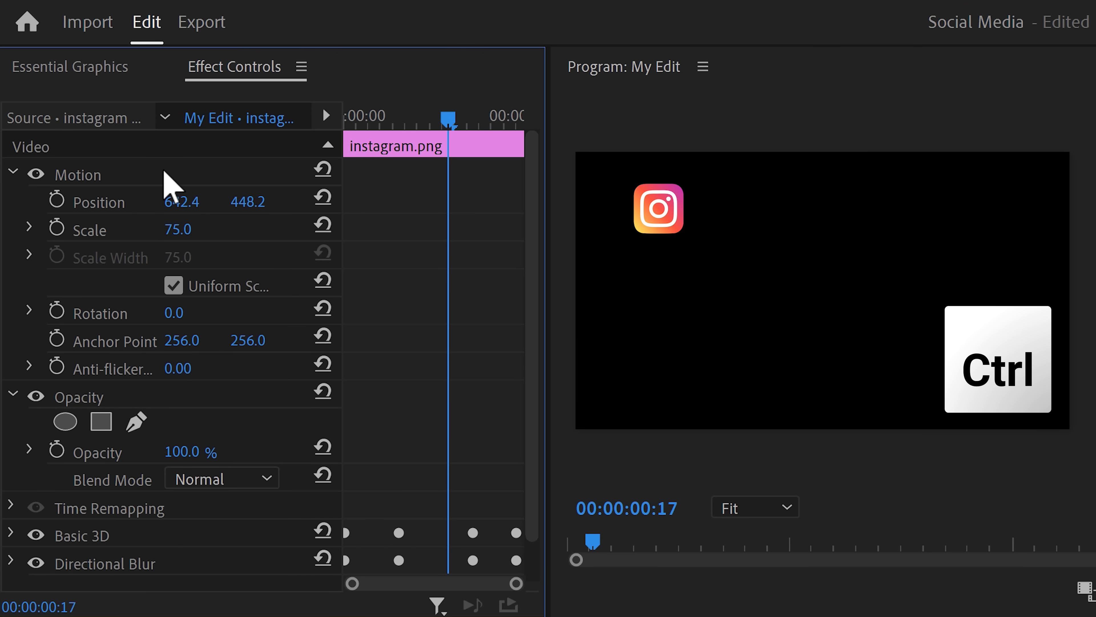
pyautogui.click(144, 173)
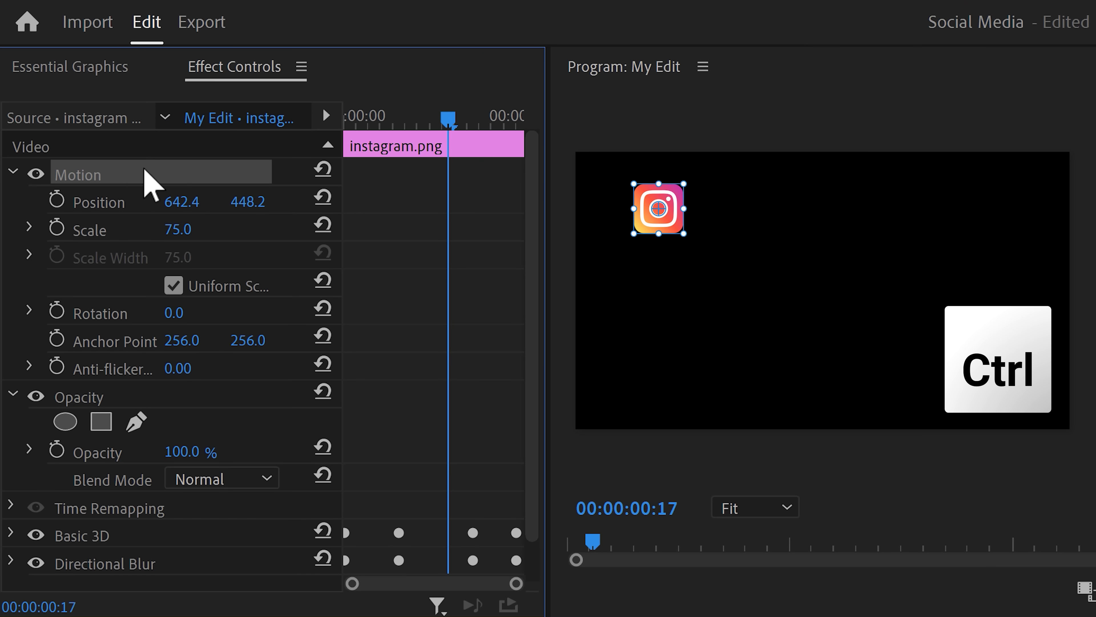
# Step: Copy Motion, Basic 3D and Directional Blur and paste them onto the facebook.png and tiktok.png clips
pyautogui.keyDown('ctrl'); pyautogui.click(183, 536); pyautogui.keyUp('ctrl')
pyautogui.keyDown('ctrl'); pyautogui.click(186, 561); pyautogui.keyUp('ctrl')
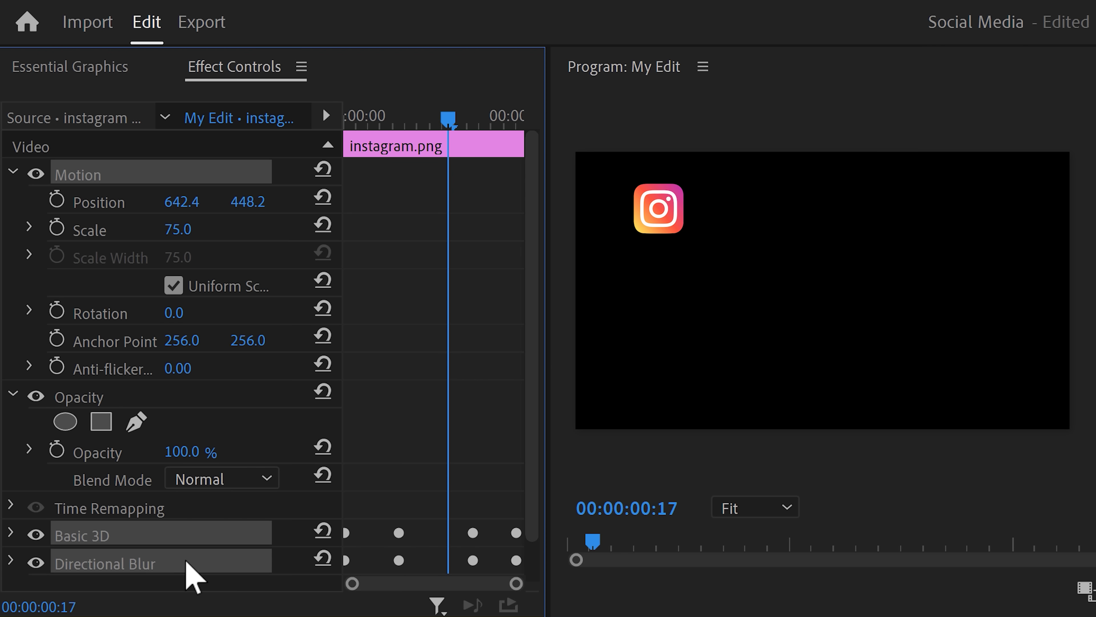
pyautogui.hotkey('ctrl', 'c')
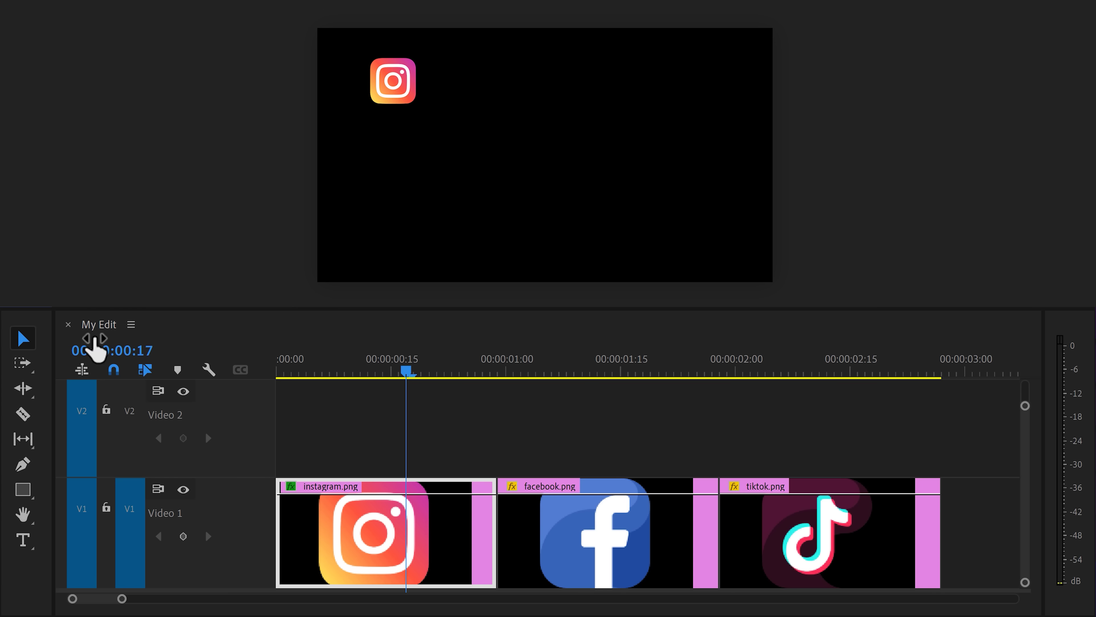
pyautogui.moveTo(539, 423); pyautogui.dragTo(773, 448)
pyautogui.hotkey('ctrl', 'v')
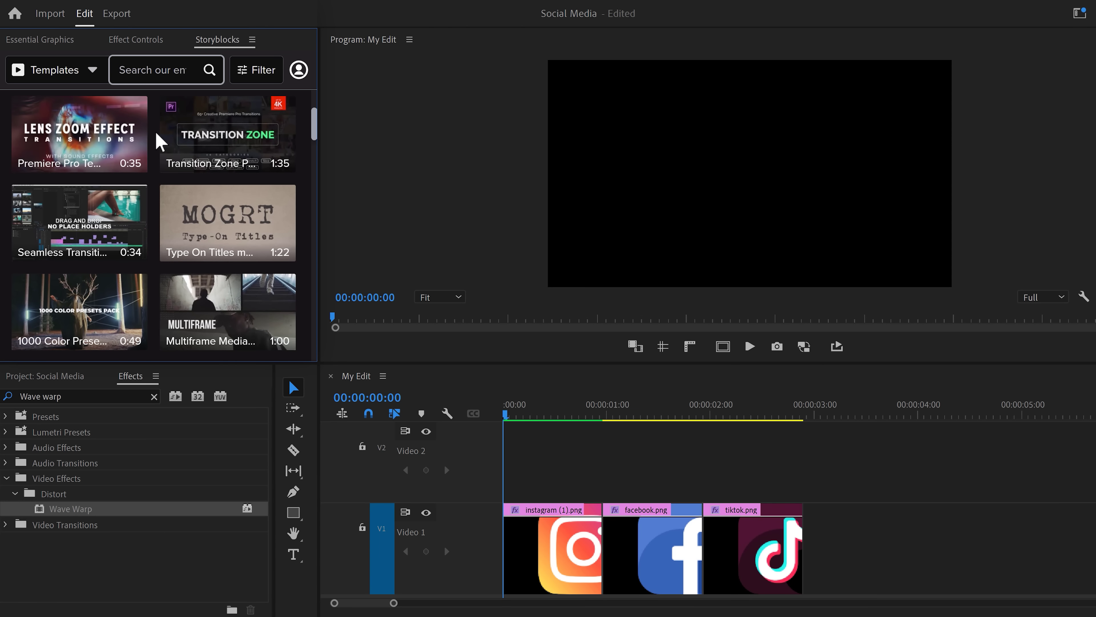
# Step: Search Storyblocks for 'Subscribe' templates and scroll through the results
pyautogui.write('Subscribe')
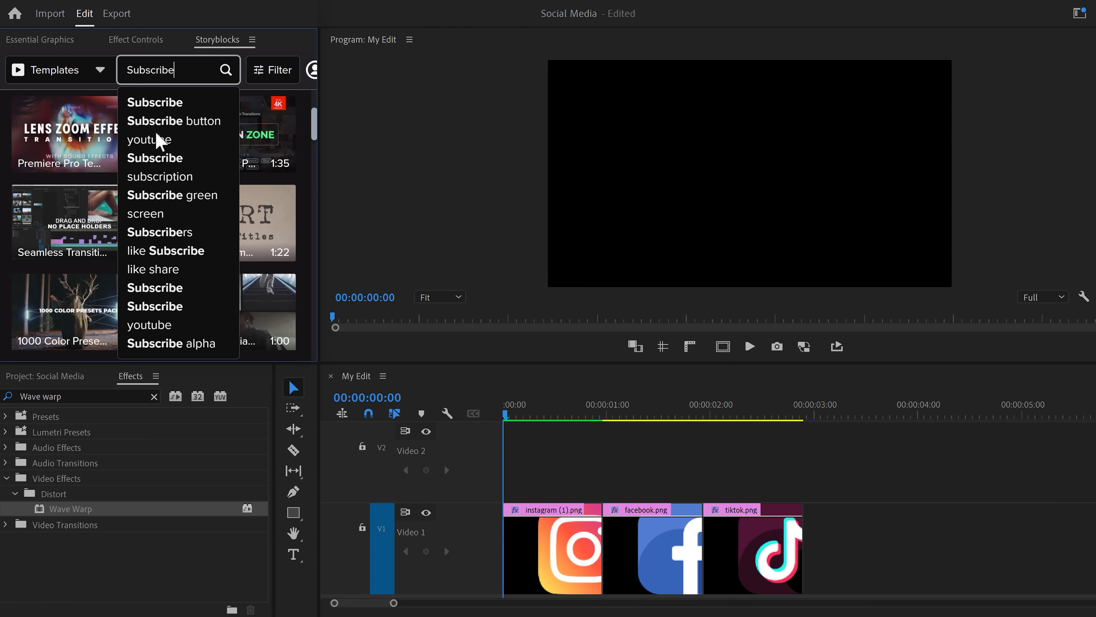
pyautogui.press('Return')
pyautogui.scroll(-3, 533, 378)
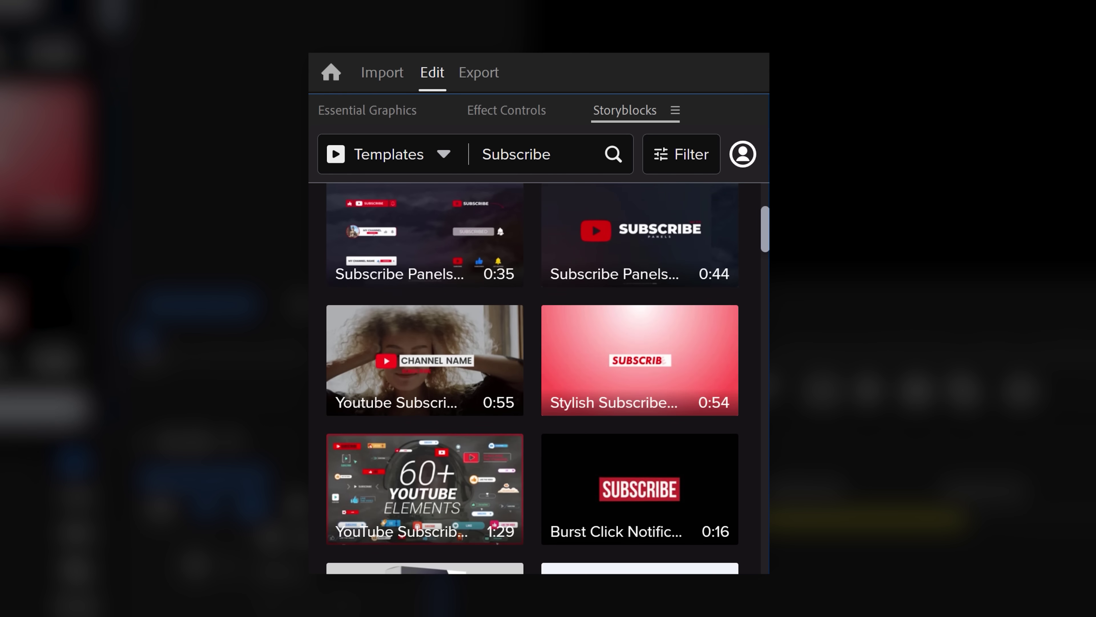
pyautogui.scroll(-3, 533, 378)
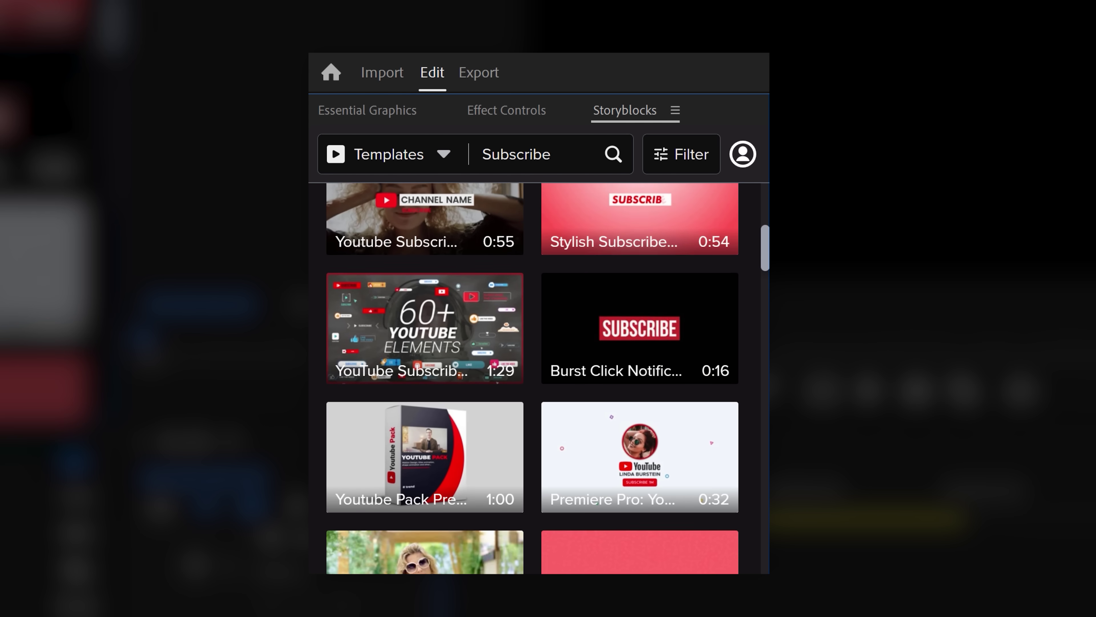
pyautogui.scroll(-3, 533, 378)
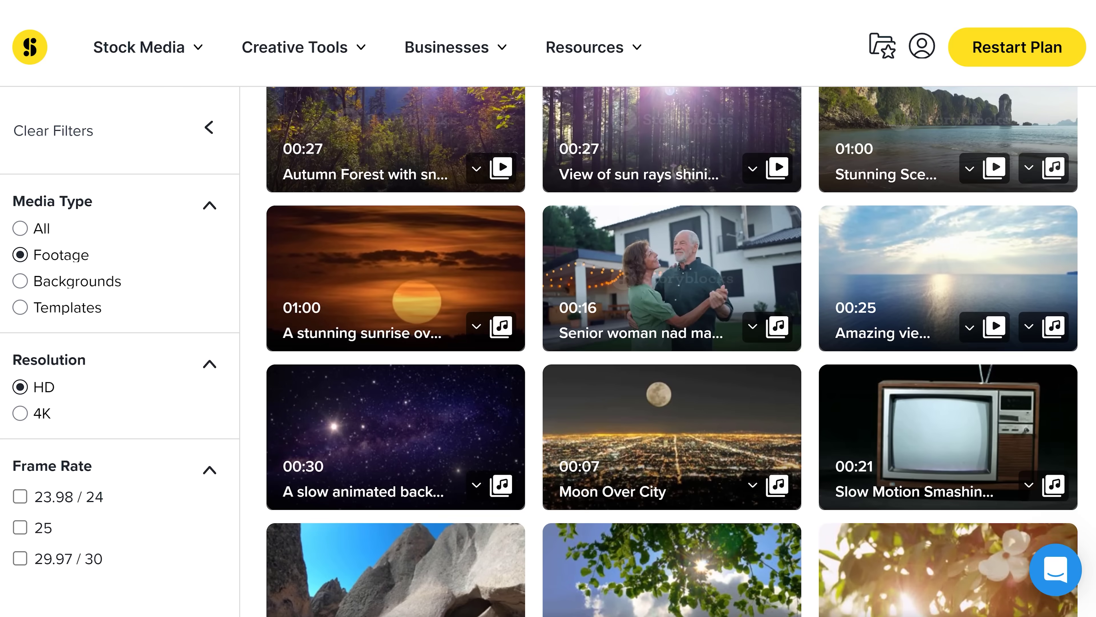
# Step: Scroll further down through the Storyblocks video template results
pyautogui.scroll(-5, 672, 351)
pyautogui.scroll(-3, 672, 351)
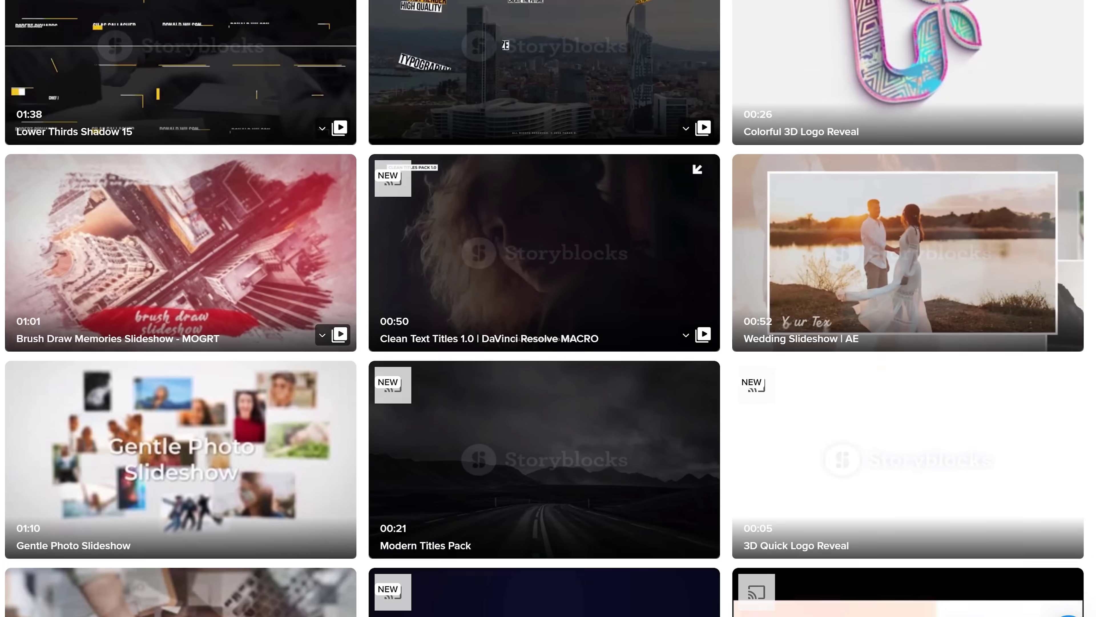
pyautogui.scroll(-8, 544, 241)
pyautogui.scroll(-10, 545, 241)
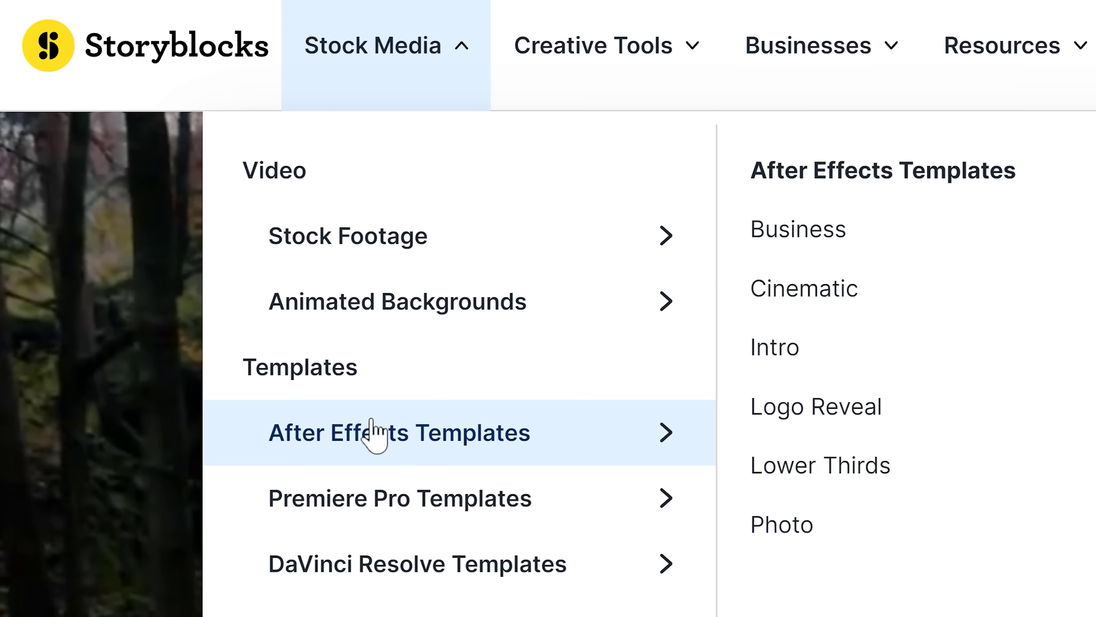
pyautogui.scroll(-2, 380, 492)
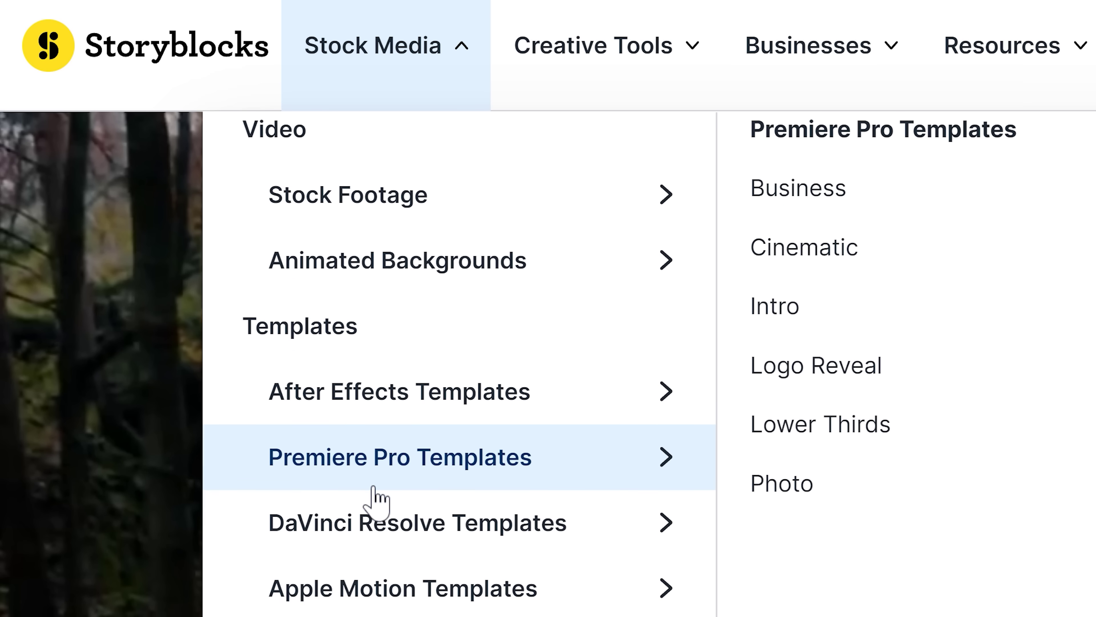
pyautogui.scroll(-1, 371, 507)
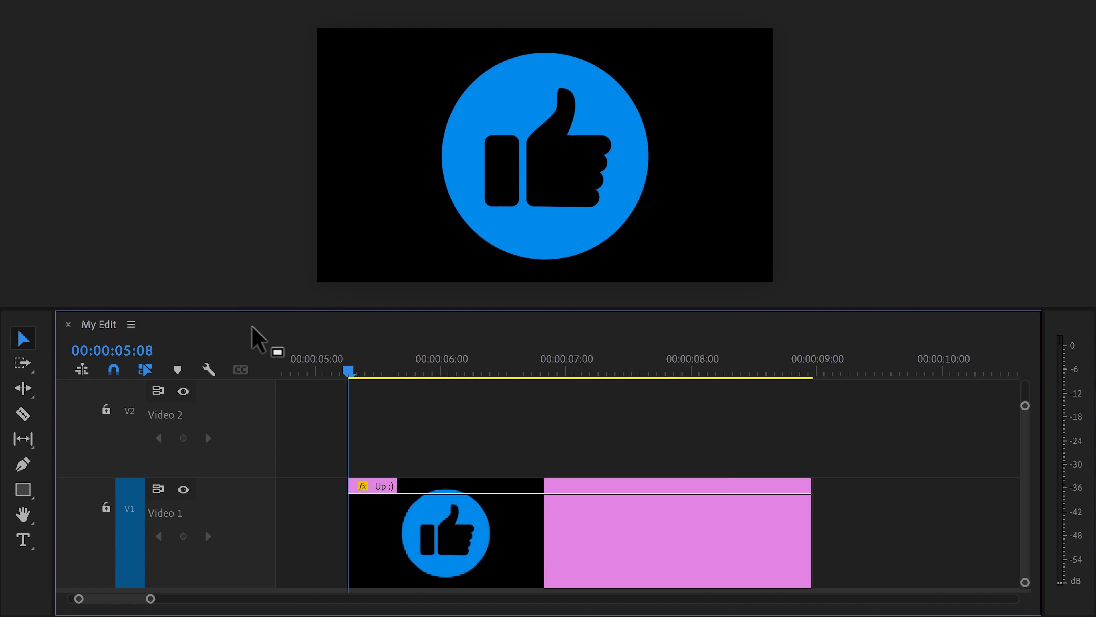
# Step: Draw a grey circle with the Ellipse Tool and centre it on the blue button
pyautogui.moveTo(23, 490); pyautogui.dragTo(73, 496)
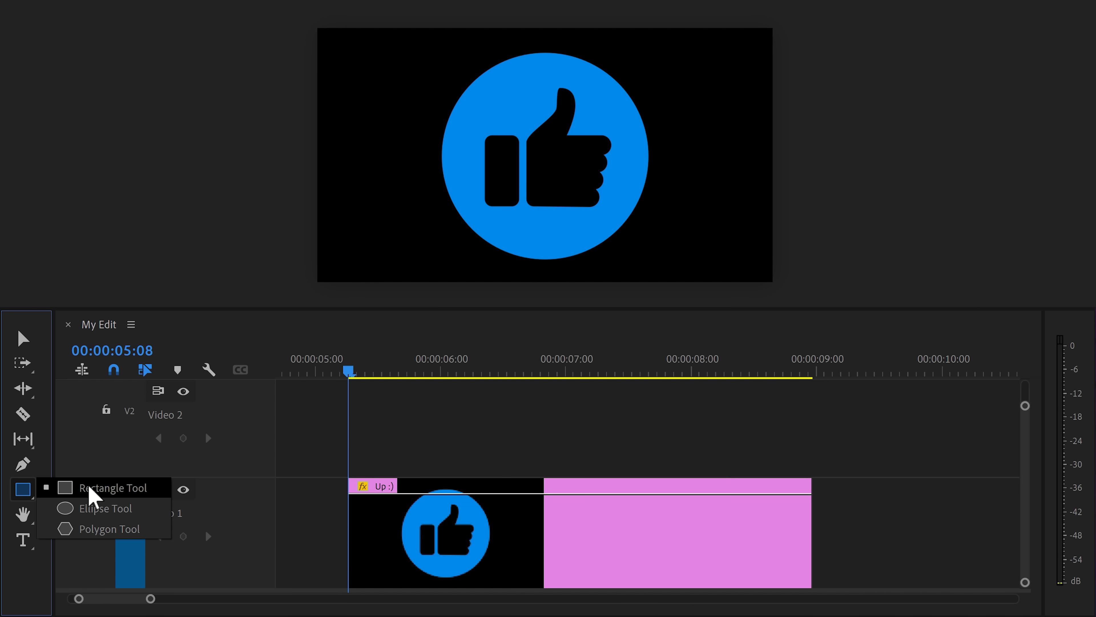
pyautogui.moveTo(90, 495); pyautogui.dragTo(103, 511)
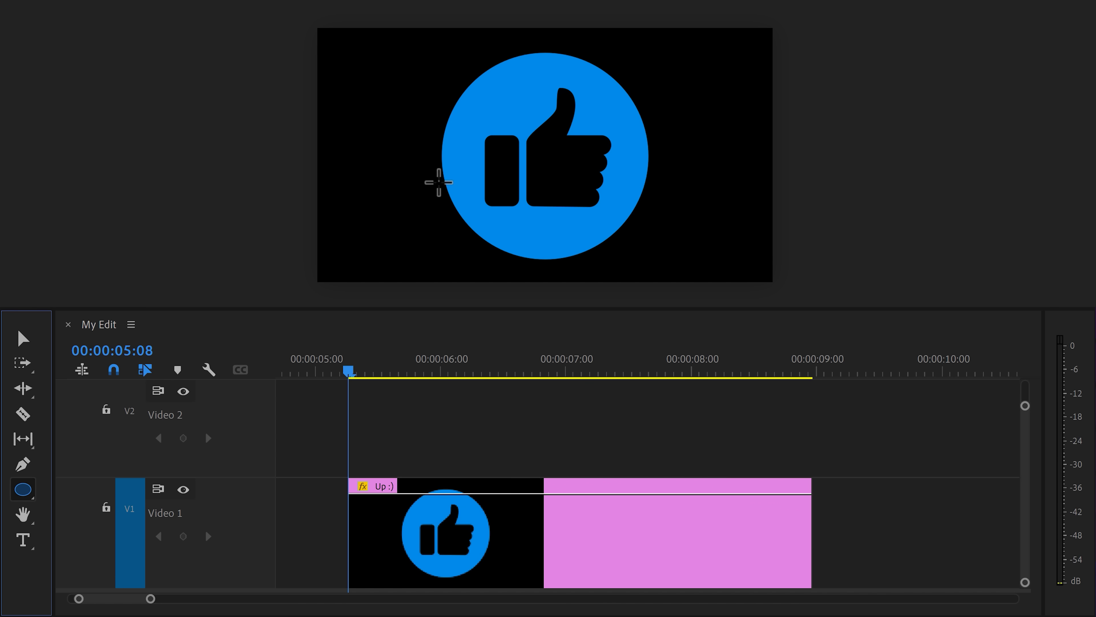
pyautogui.moveTo(452, 58); pyautogui.dragTo(570, 256)
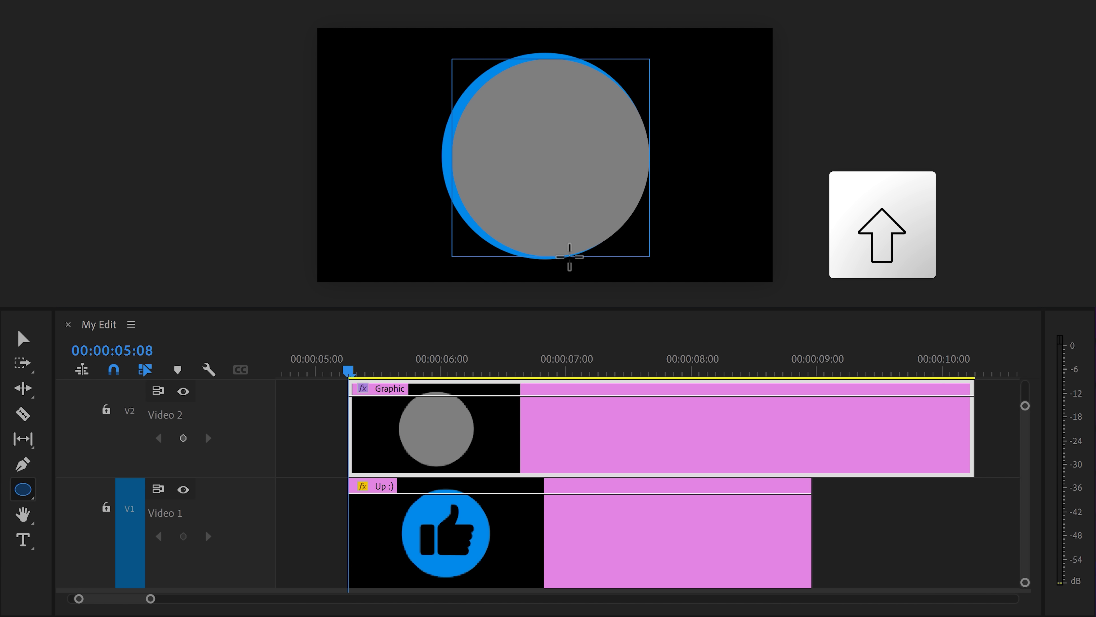
pyautogui.press('ctrl')
pyautogui.moveTo(592, 188); pyautogui.dragTo(596, 193)
# Step: Shorten the Graphic clip and place it beneath the Up :) clip at 00:00:05:08
pyautogui.moveTo(440, 395); pyautogui.dragTo(918, 452)
pyautogui.moveTo(680, 529); pyautogui.dragTo(682, 436)
pyautogui.moveTo(862, 432); pyautogui.dragTo(423, 522)
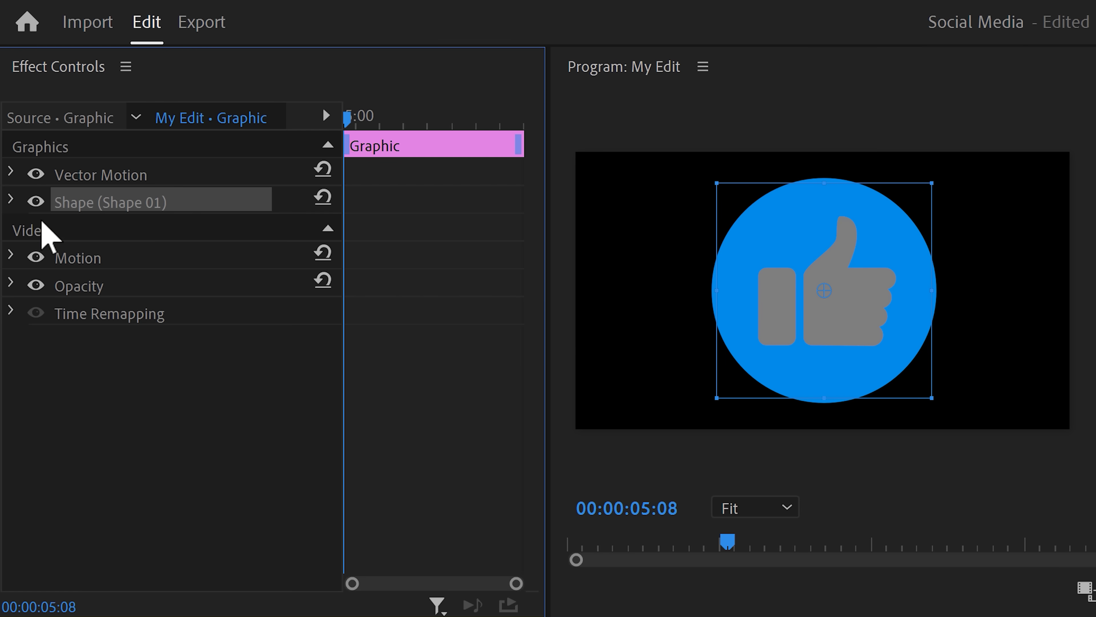
# Step: Change the Shape 01 fill colour to white (FFFFFF)
pyautogui.click(11, 199)
pyautogui.click(128, 362)
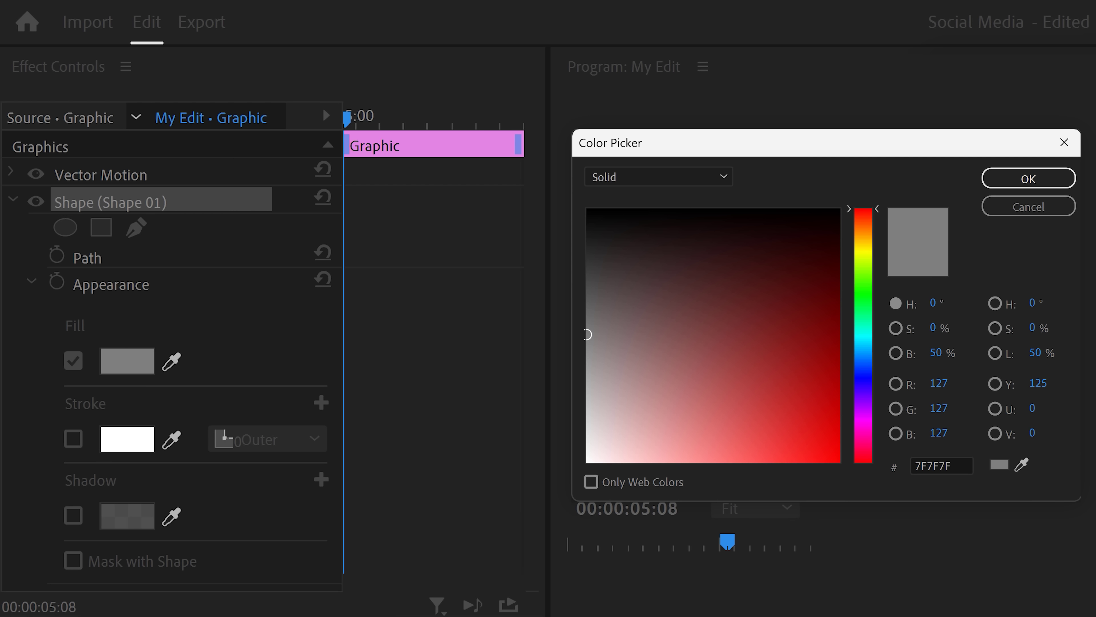
pyautogui.moveTo(587, 333); pyautogui.dragTo(587, 460)
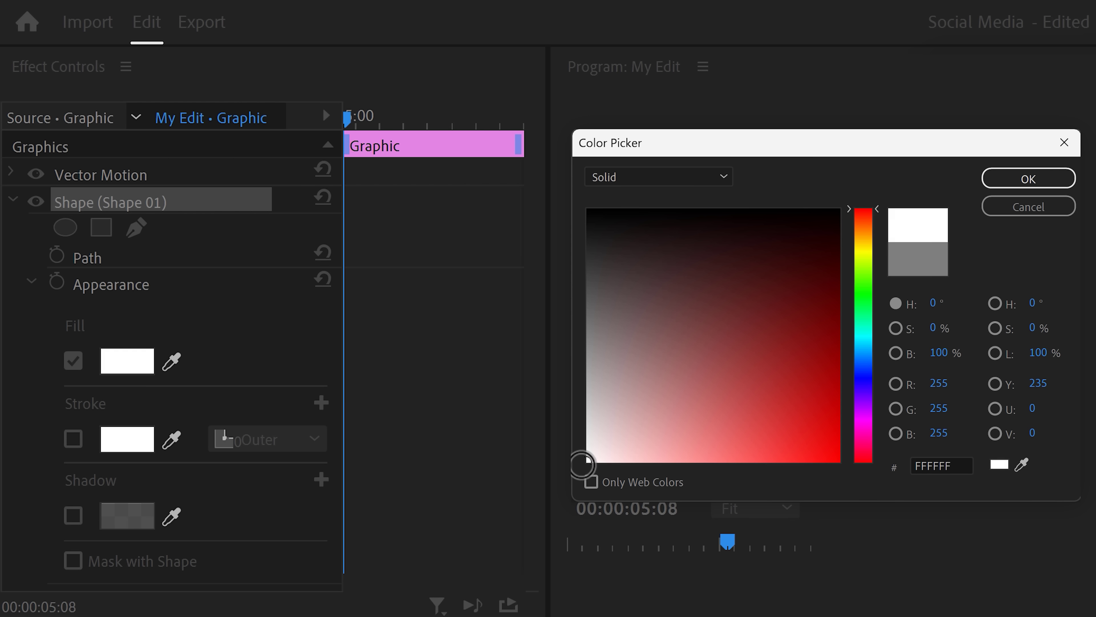
pyautogui.click(1026, 183)
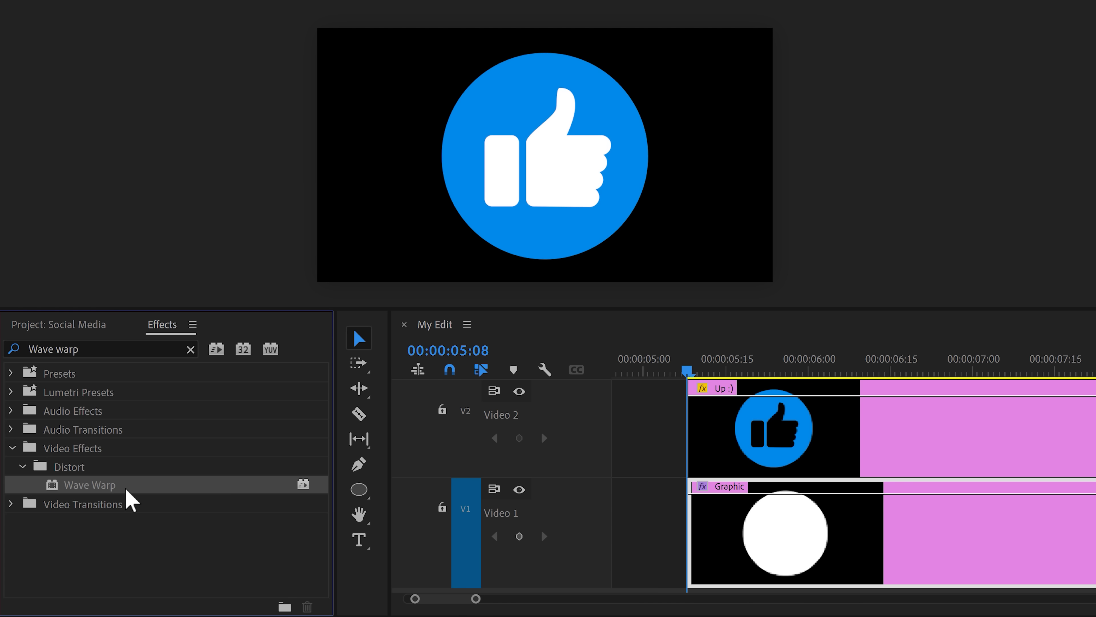
# Step: Apply Wave Warp to the Graphic clip, lower it to Y 1910, and set wave height 54, width 360
pyautogui.moveTo(127, 490); pyautogui.dragTo(746, 551)
pyautogui.moveTo(411, 551); pyautogui.dragTo(410, 549)
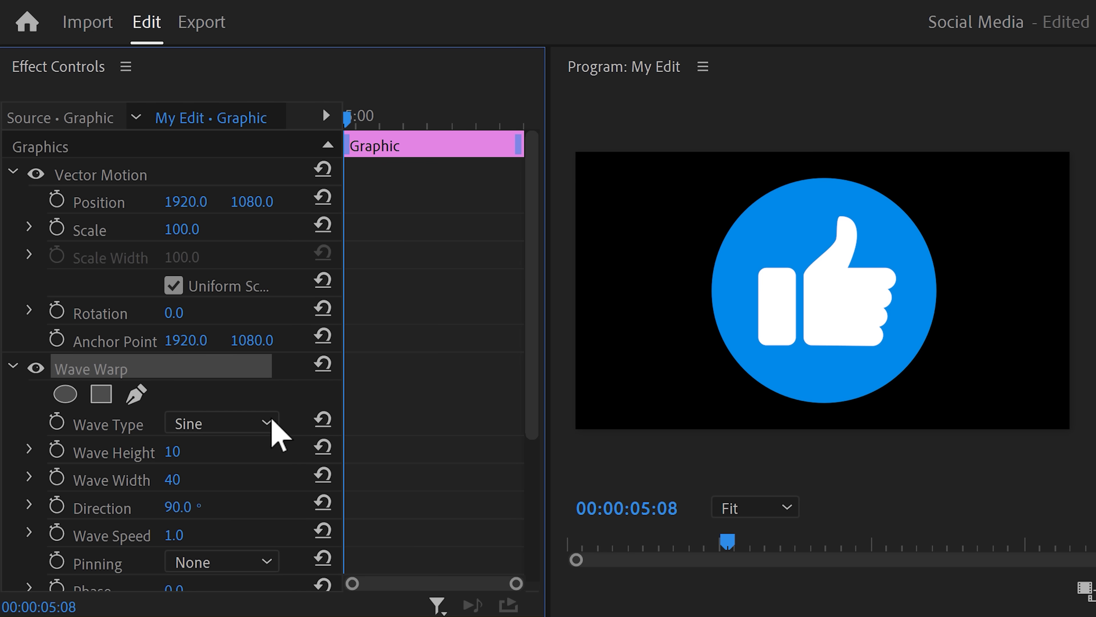
pyautogui.moveTo(260, 200); pyautogui.dragTo(387, 199)
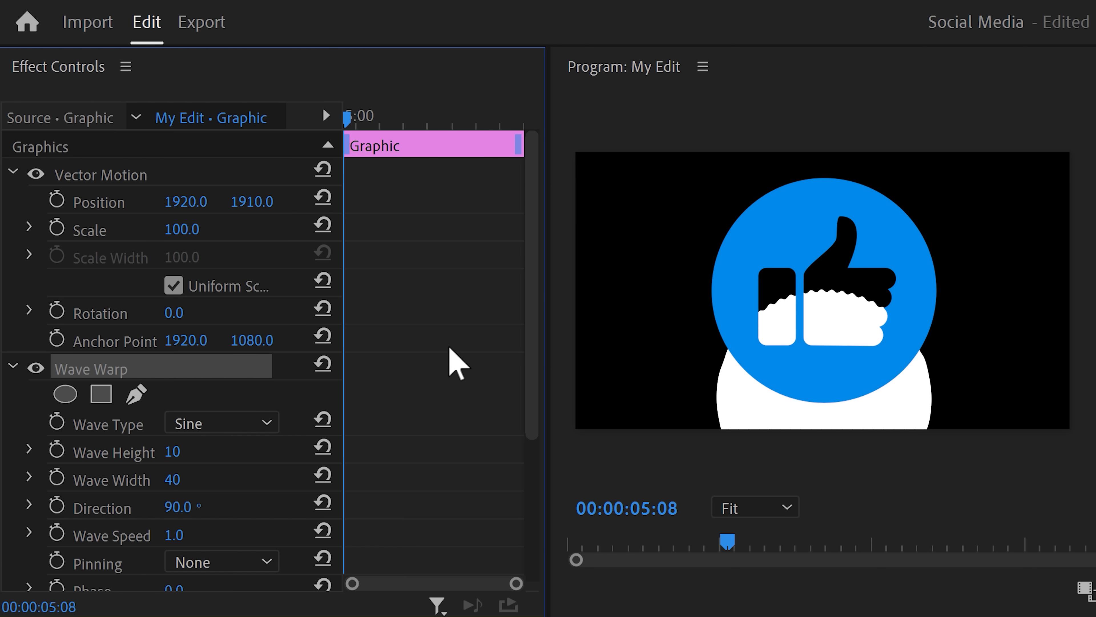
pyautogui.moveTo(177, 452); pyautogui.dragTo(311, 480)
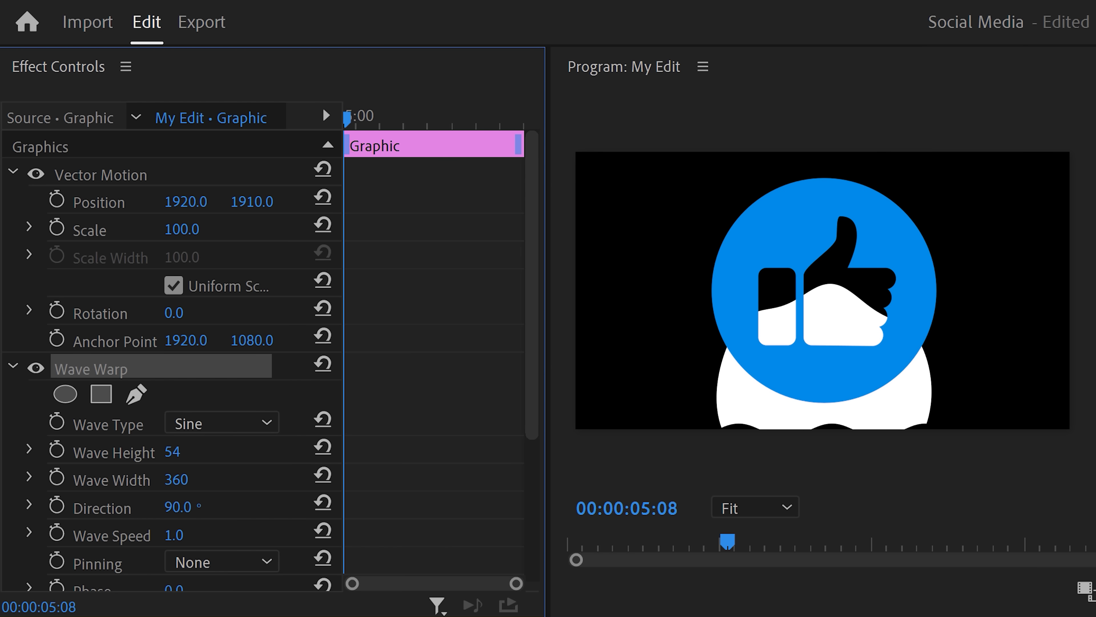
pyautogui.press('space')
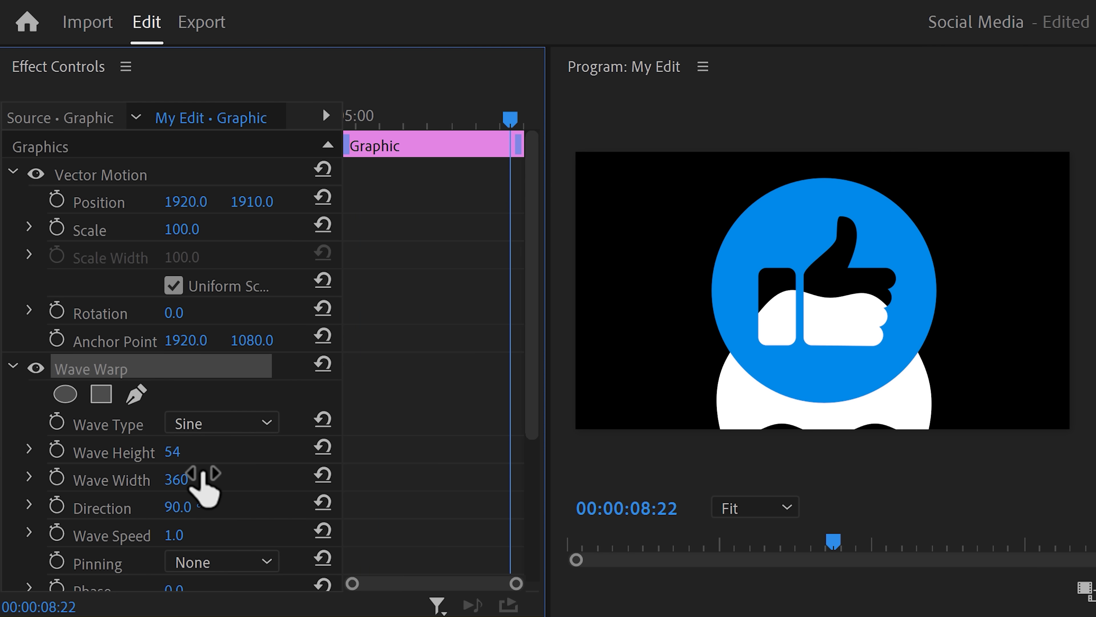
# Step: At 00:00:05:10, keyframe the circle's Position and push it below the frame to Y 3041
pyautogui.click(496, 124)
pyautogui.moveTo(484, 125); pyautogui.dragTo(343, 144)
pyautogui.click(57, 200)
pyautogui.moveTo(252, 202)
pyautogui.mouseDown()
pyautogui.moveTo(285, 202)
pyautogui.moveTo(254, 201)
pyautogui.mouseUp()
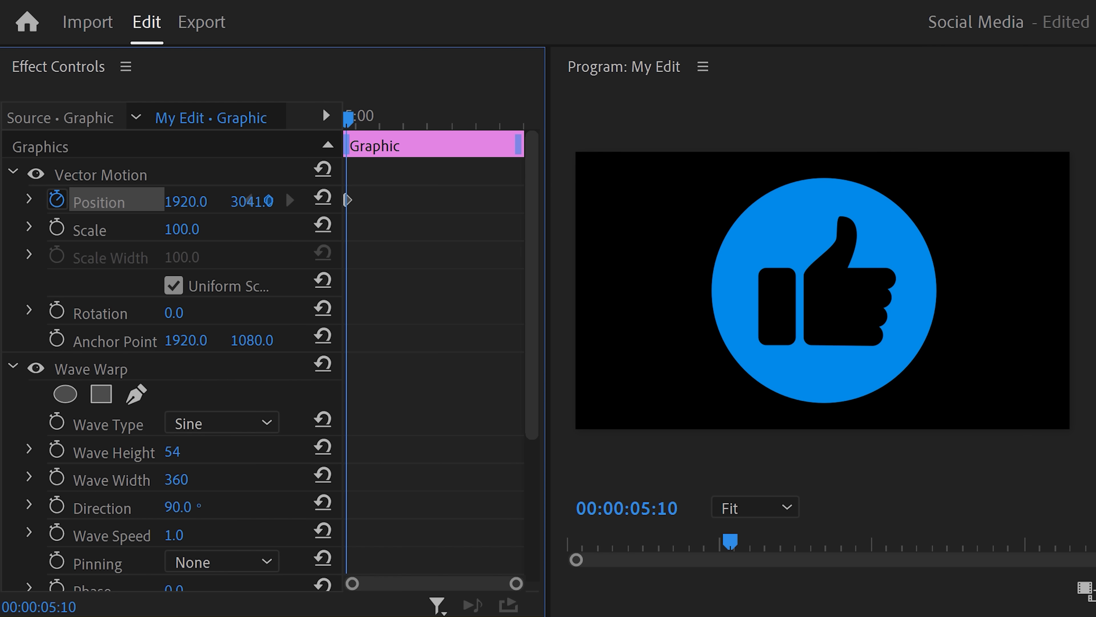
# Step: Reset Position to centre at 00:00:06:25 so the white wave rises into frame
pyautogui.moveTo(362, 123); pyautogui.dragTo(425, 117)
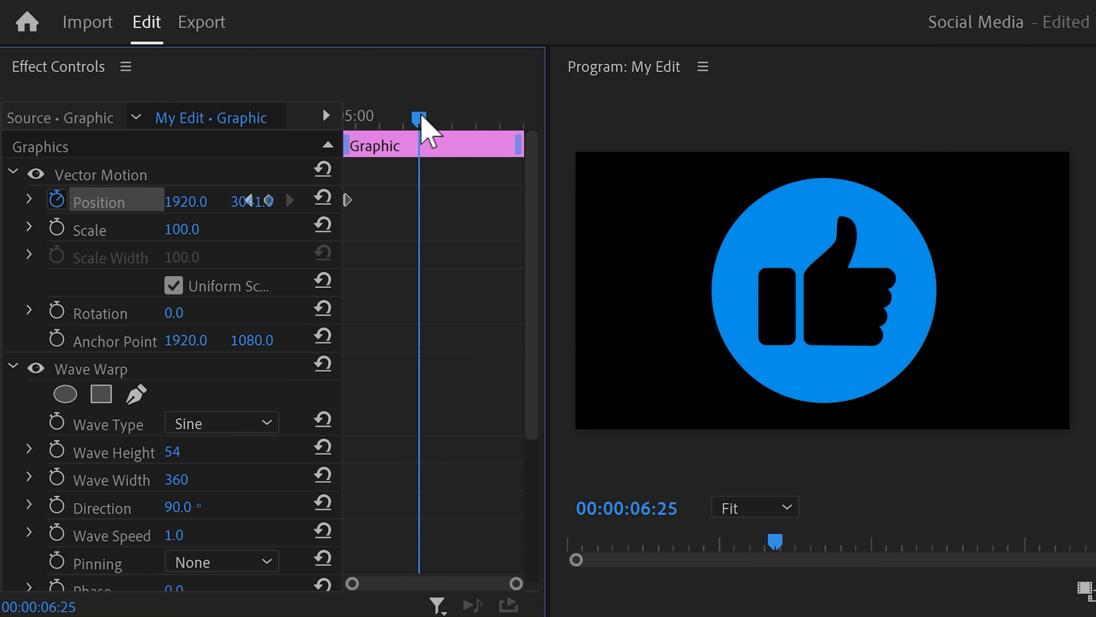
pyautogui.click(324, 197)
pyautogui.click(408, 123)
pyautogui.moveTo(408, 125); pyautogui.dragTo(382, 125)
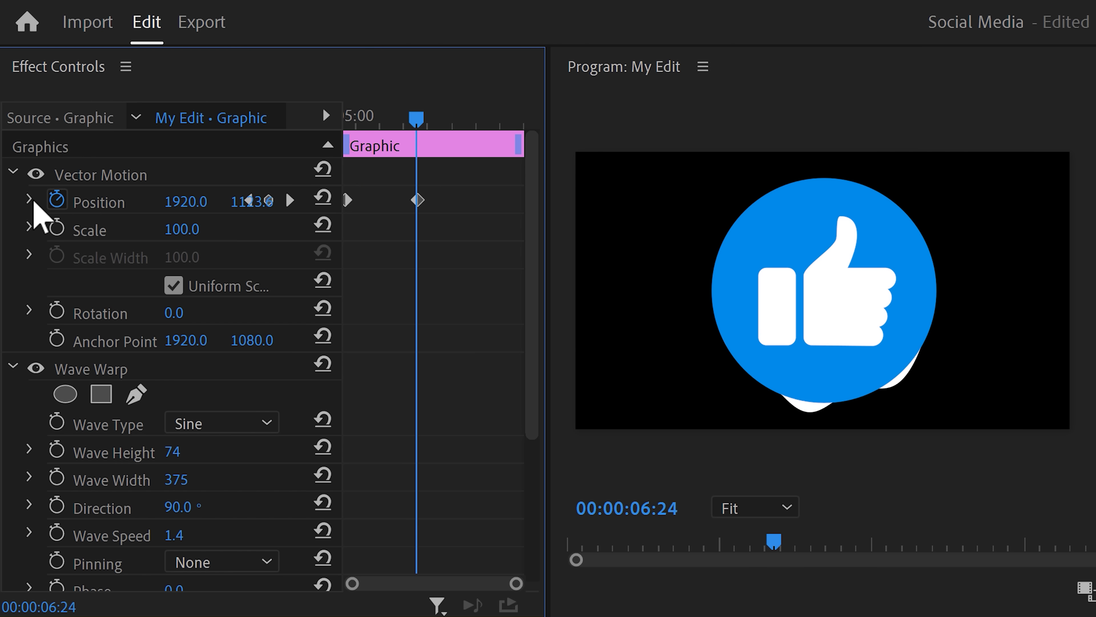
# Step: Drag the Position velocity handle down to ease the rise into its final keyframe
pyautogui.click(31, 200)
pyautogui.click(417, 200)
pyautogui.moveTo(409, 239); pyautogui.dragTo(392, 281)
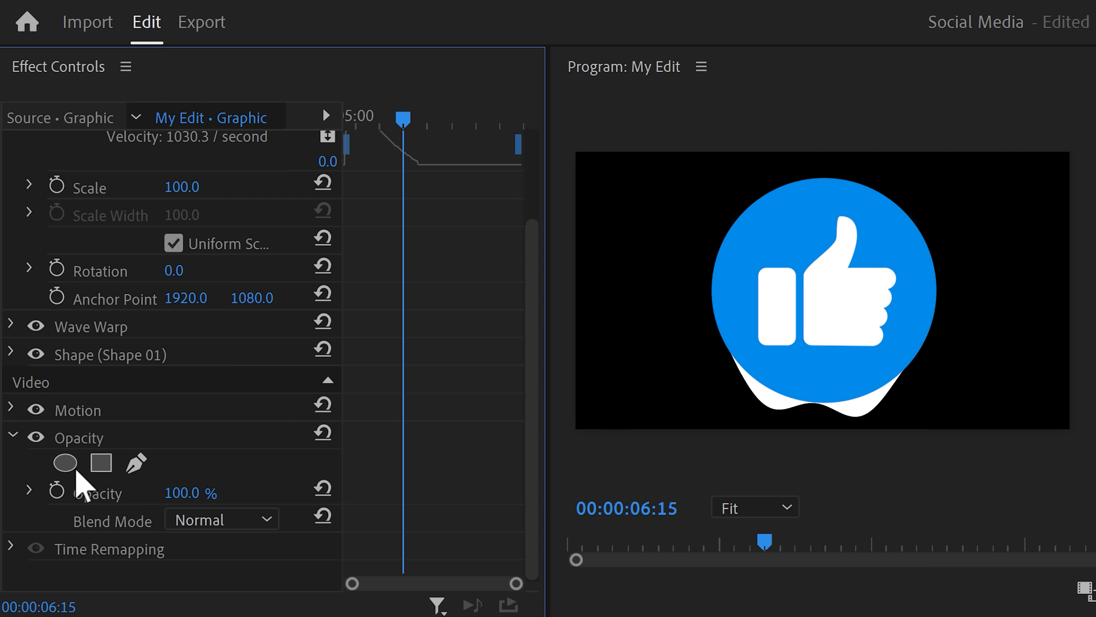
# Step: Add an elliptical opacity mask and fit its edges to the blue circle, checking the reveal
pyautogui.click(65, 463)
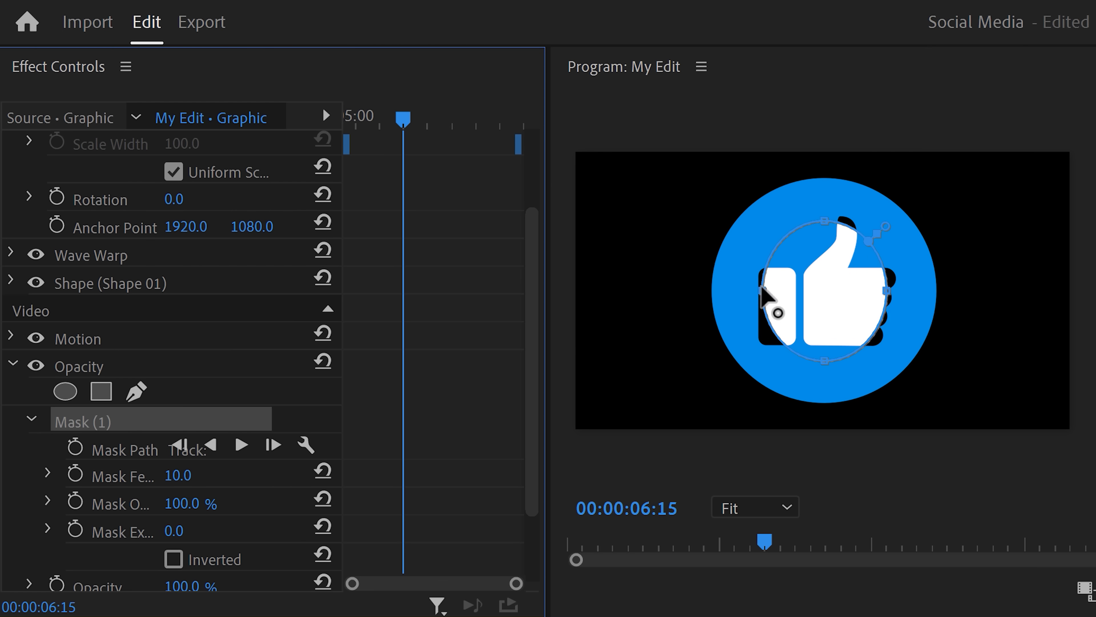
pyautogui.moveTo(762, 293); pyautogui.dragTo(722, 294)
pyautogui.moveTo(806, 221); pyautogui.dragTo(805, 193)
pyautogui.moveTo(804, 376); pyautogui.dragTo(804, 386)
pyautogui.moveTo(886, 289); pyautogui.dragTo(926, 298)
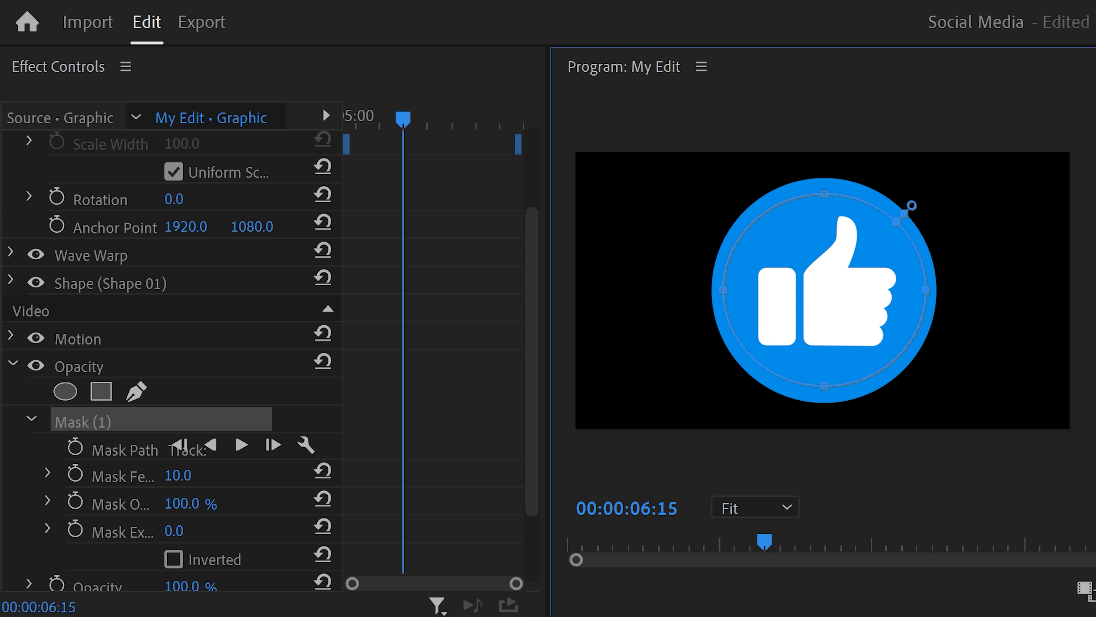
pyautogui.moveTo(407, 123)
pyautogui.mouseDown()
pyautogui.moveTo(367, 121)
pyautogui.moveTo(394, 120)
pyautogui.mouseUp()
pyautogui.moveTo(394, 120); pyautogui.dragTo(401, 120)
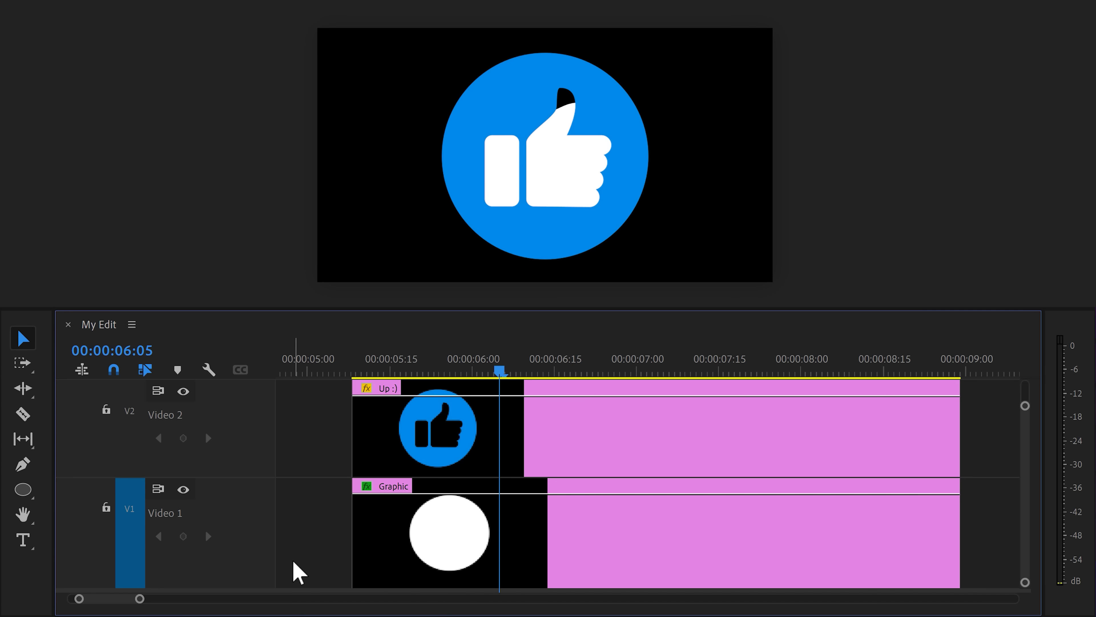
# Step: Nest both clips into a sequence named 'Like button' and apply the Transform effect to it
pyautogui.moveTo(311, 548); pyautogui.dragTo(538, 449)
pyautogui.rightClick(538, 448)
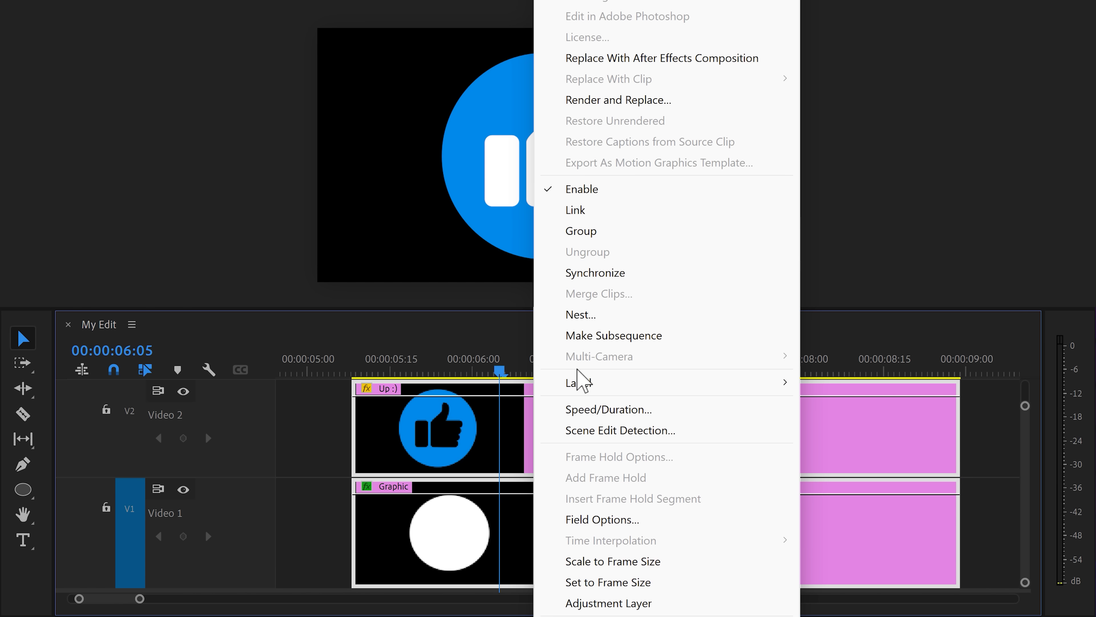
pyautogui.click(581, 315)
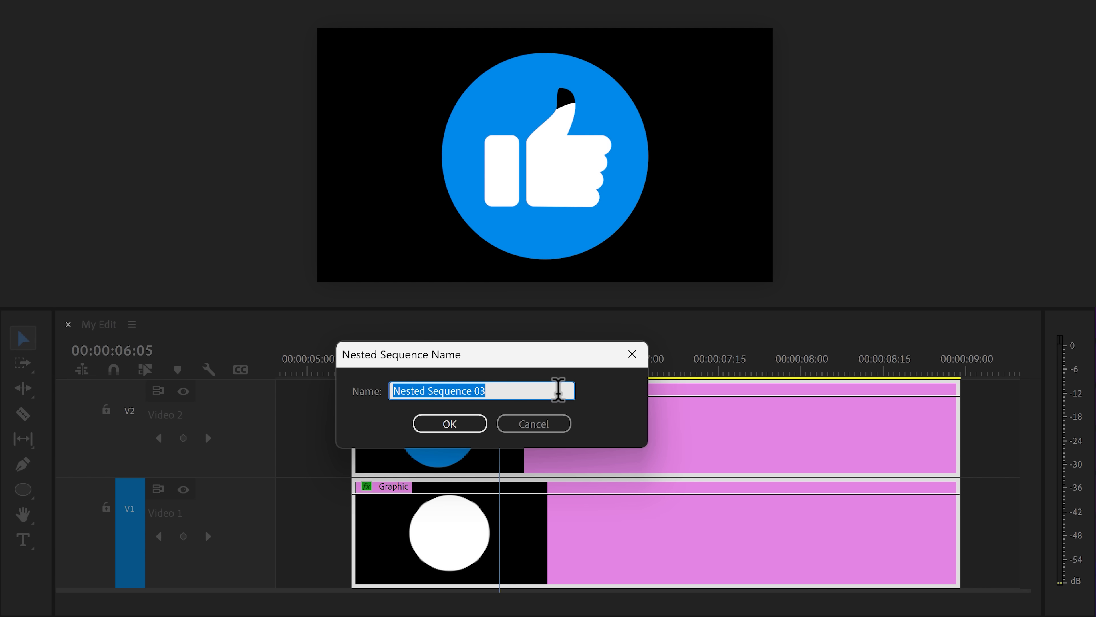
pyautogui.write('Like button')
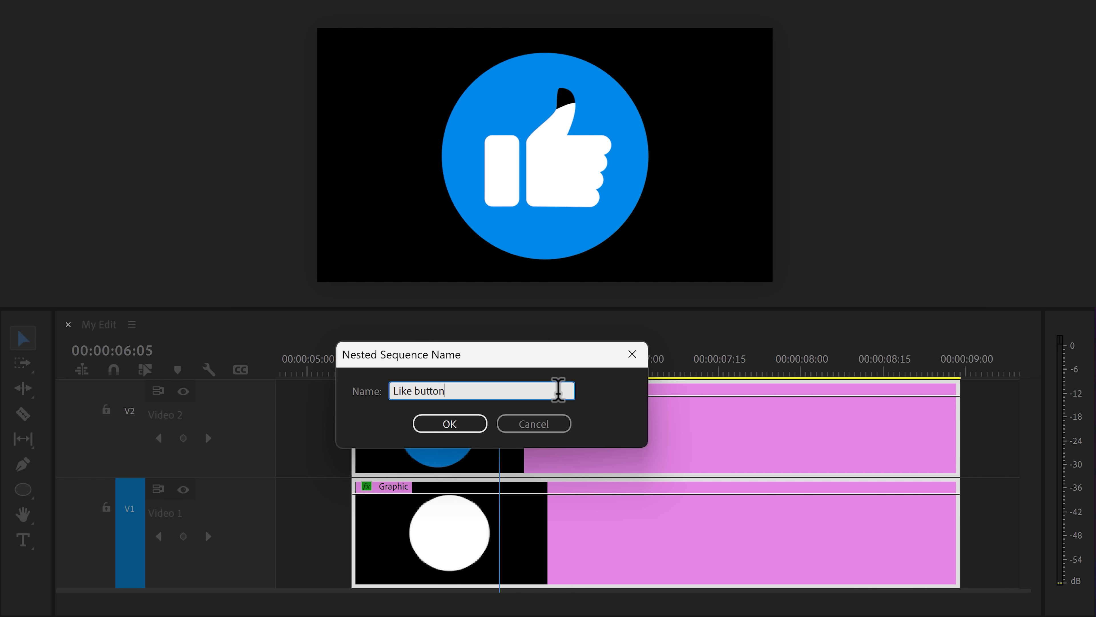
pyautogui.click(448, 425)
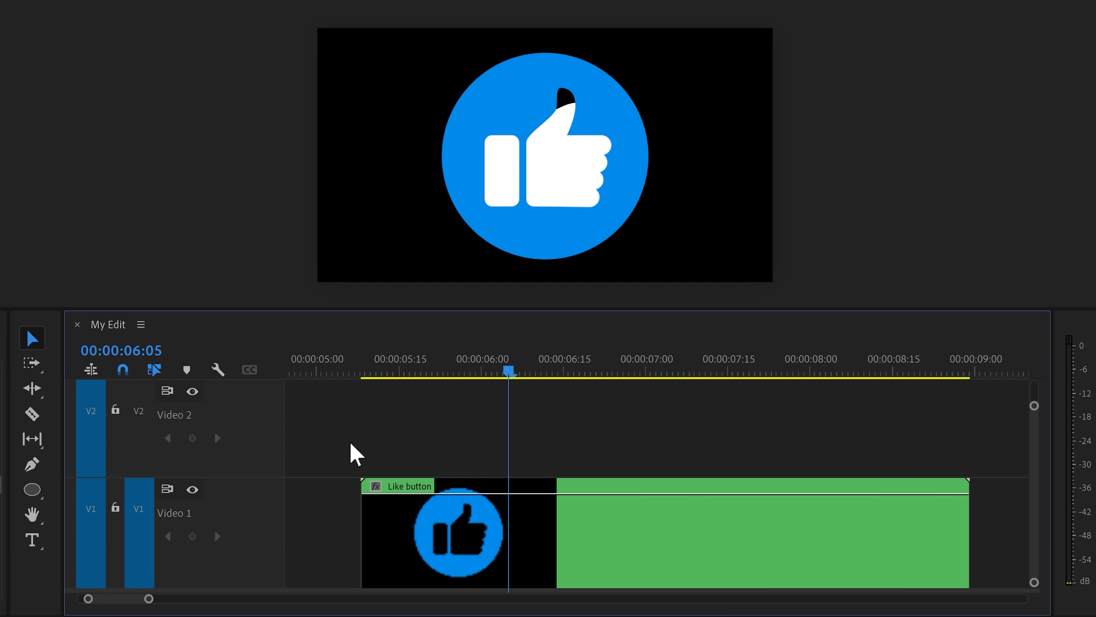
pyautogui.moveTo(134, 480); pyautogui.dragTo(732, 529)
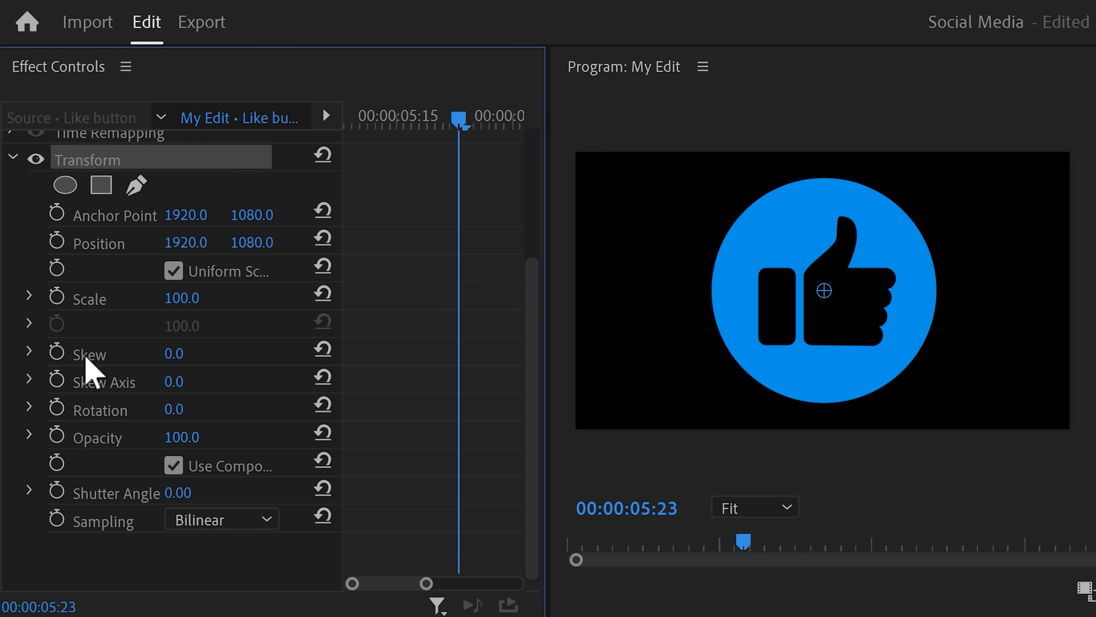
# Step: Keyframe Position and Rotation at 05:23, then set Rotation -189 and Position Y 3113 at 05:10
pyautogui.click(57, 408)
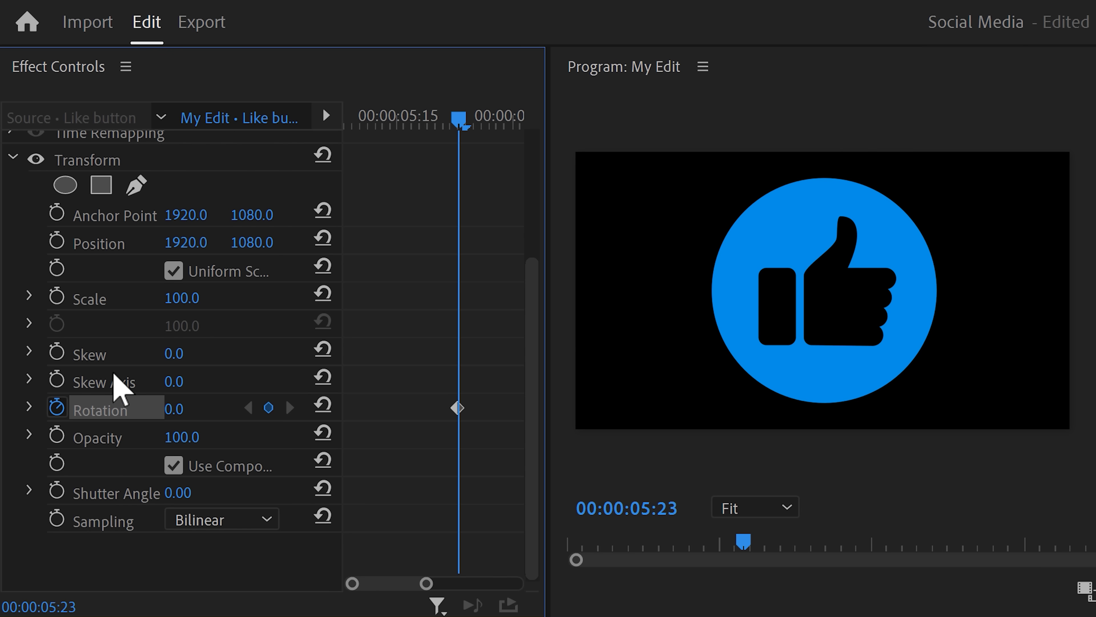
pyautogui.click(57, 241)
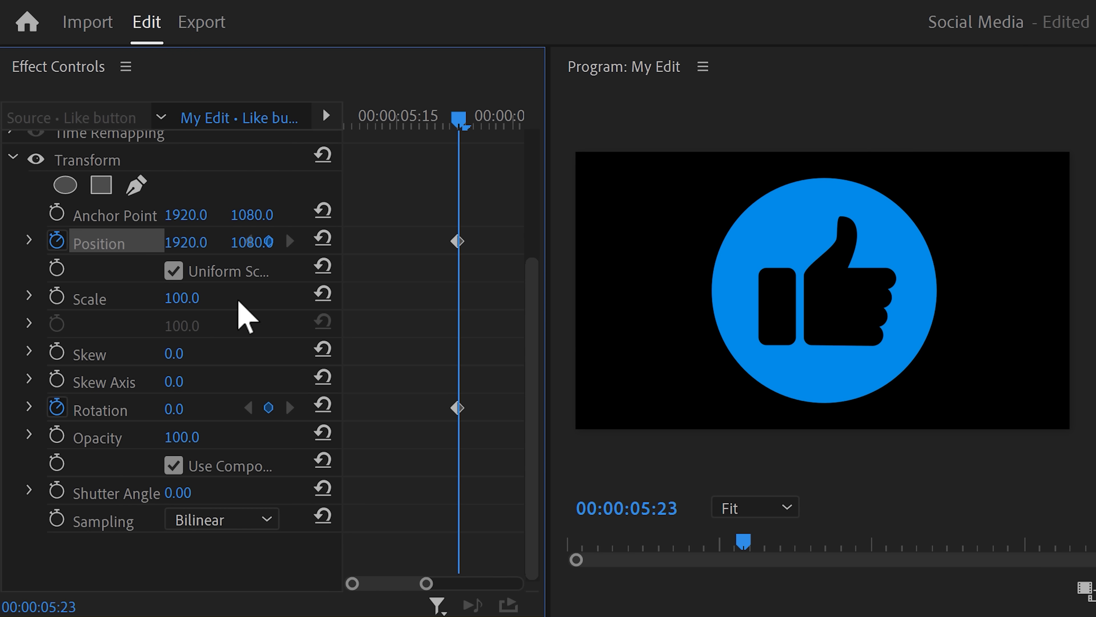
pyautogui.moveTo(458, 116); pyautogui.dragTo(359, 114)
pyautogui.moveTo(175, 409); pyautogui.dragTo(108, 408)
pyautogui.moveTo(252, 241); pyautogui.dragTo(311, 242)
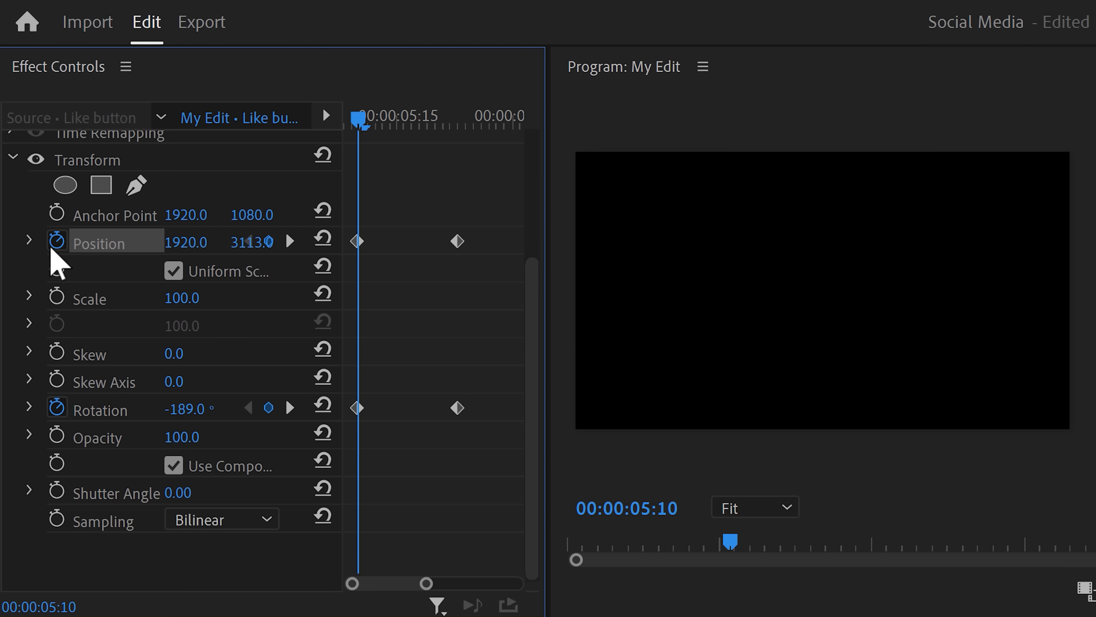
# Step: Ease the thumb into its final Position and Rotation keyframes with the velocity handles
pyautogui.click(29, 241)
pyautogui.click(29, 479)
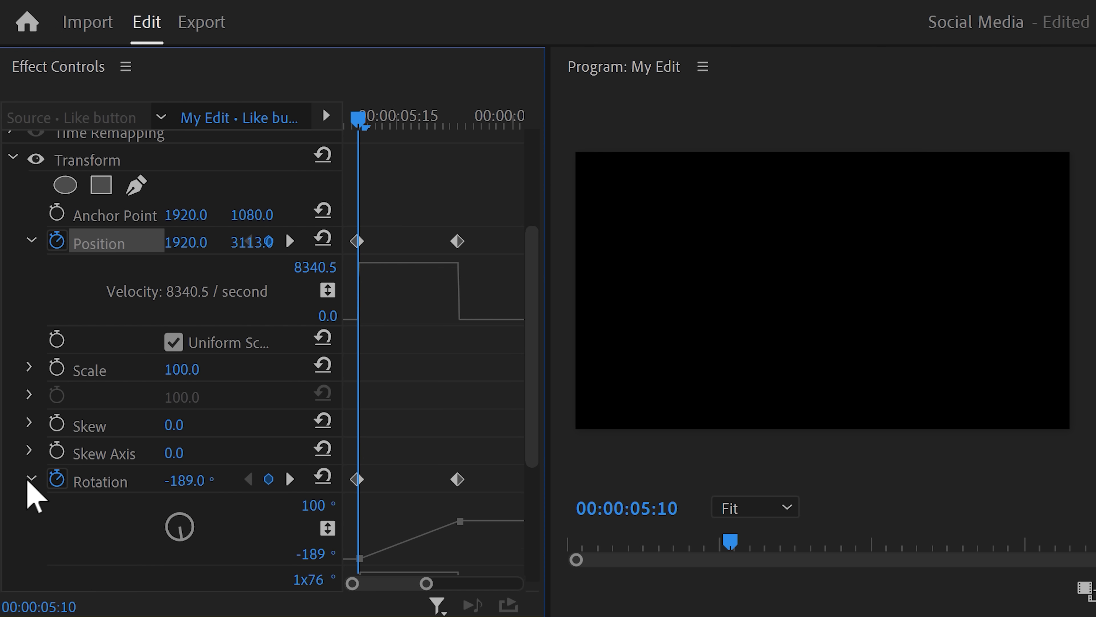
pyautogui.moveTo(534, 294); pyautogui.dragTo(526, 323)
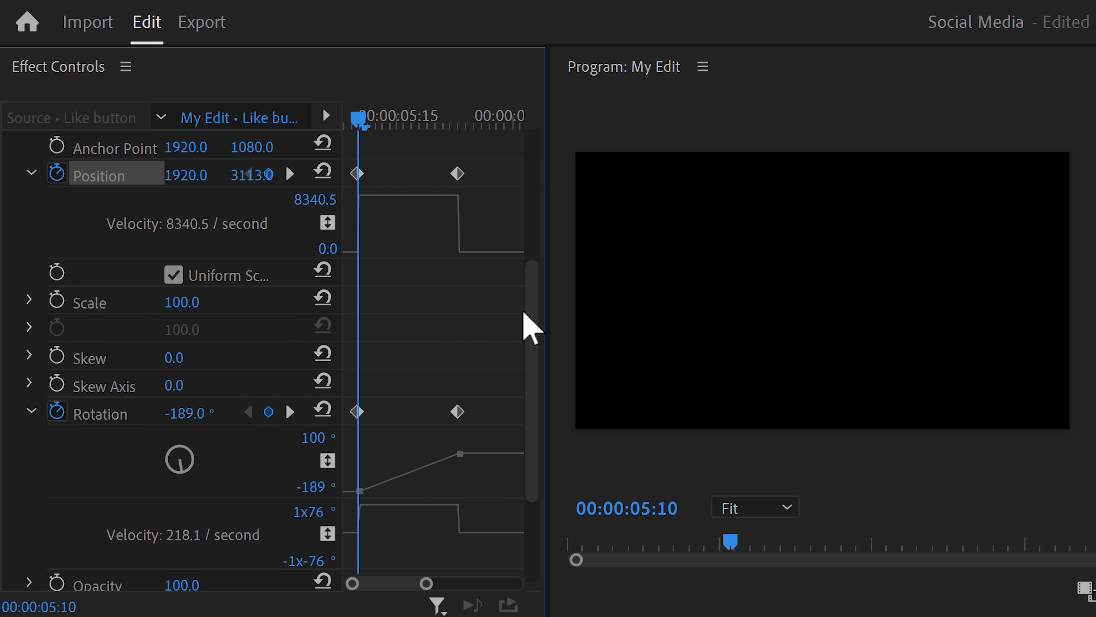
pyautogui.click(458, 173)
pyautogui.moveTo(451, 197); pyautogui.dragTo(417, 254)
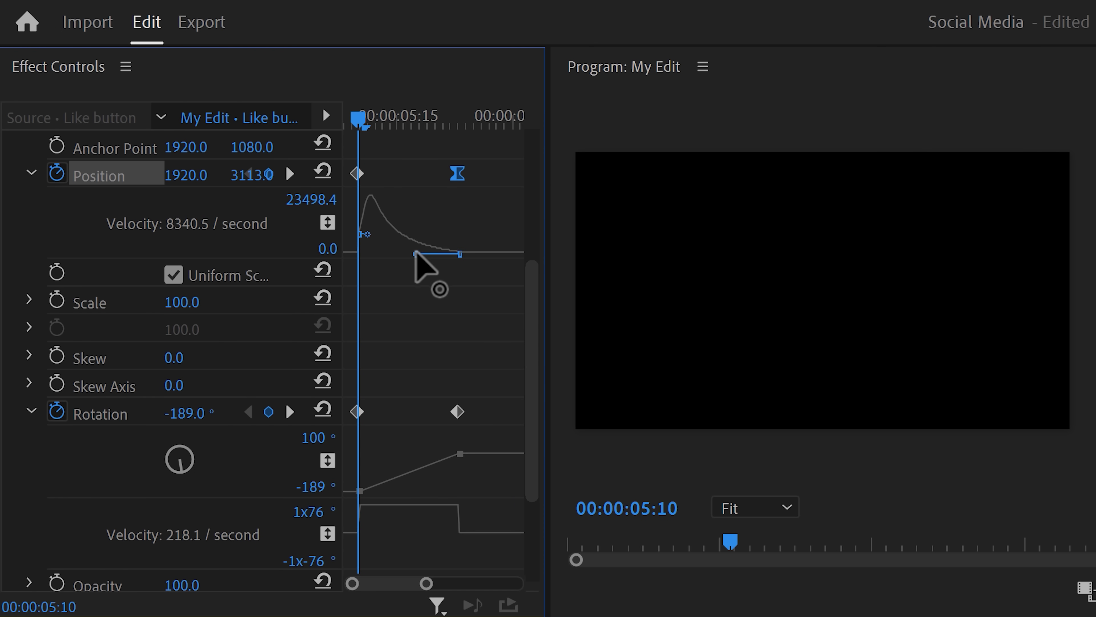
pyautogui.click(455, 411)
pyautogui.moveTo(459, 532); pyautogui.dragTo(401, 537)
pyautogui.moveTo(531, 408); pyautogui.dragTo(517, 485)
pyautogui.click(194, 491)
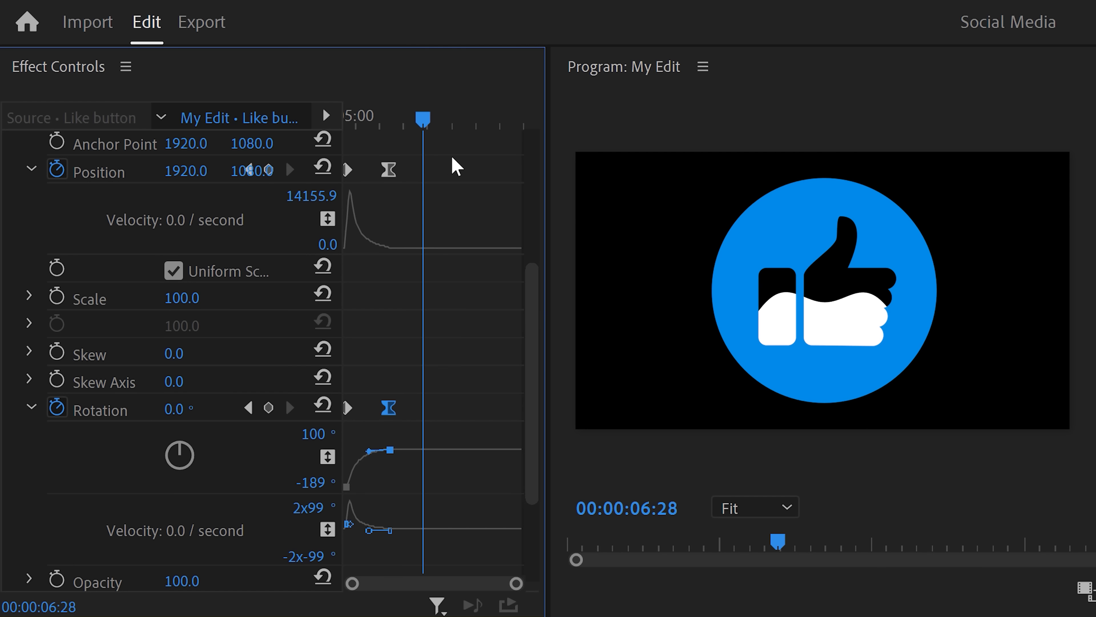
# Step: Keyframe Scale at 100 at 00:00:08:05 and at 0 at 00:00:08:25
pyautogui.press('Right')
pyautogui.moveTo(436, 128); pyautogui.dragTo(492, 129)
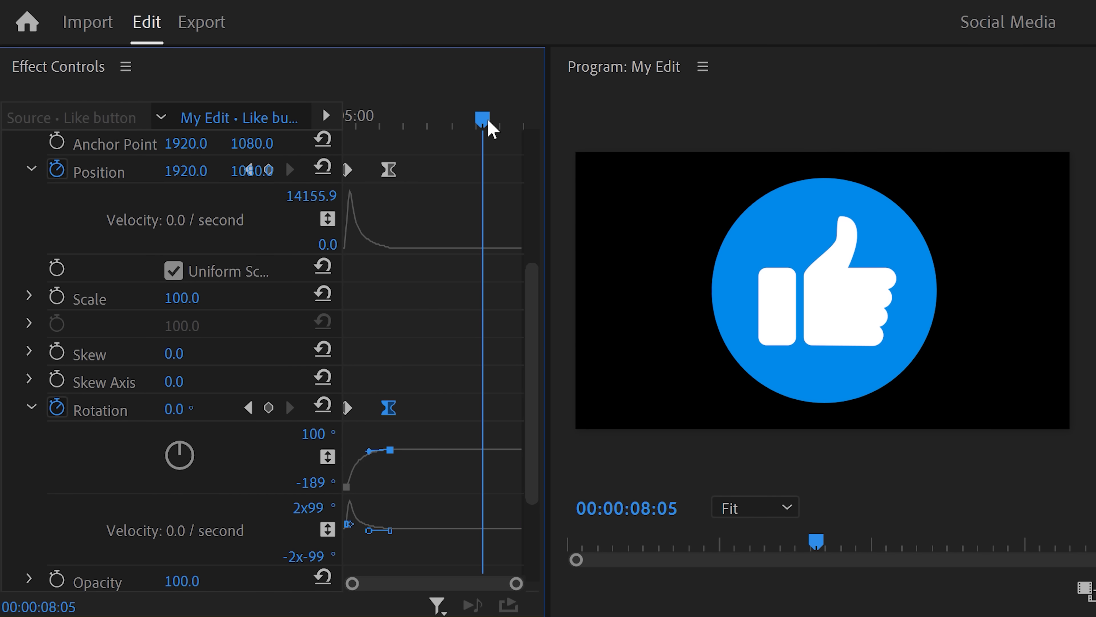
pyautogui.click(56, 296)
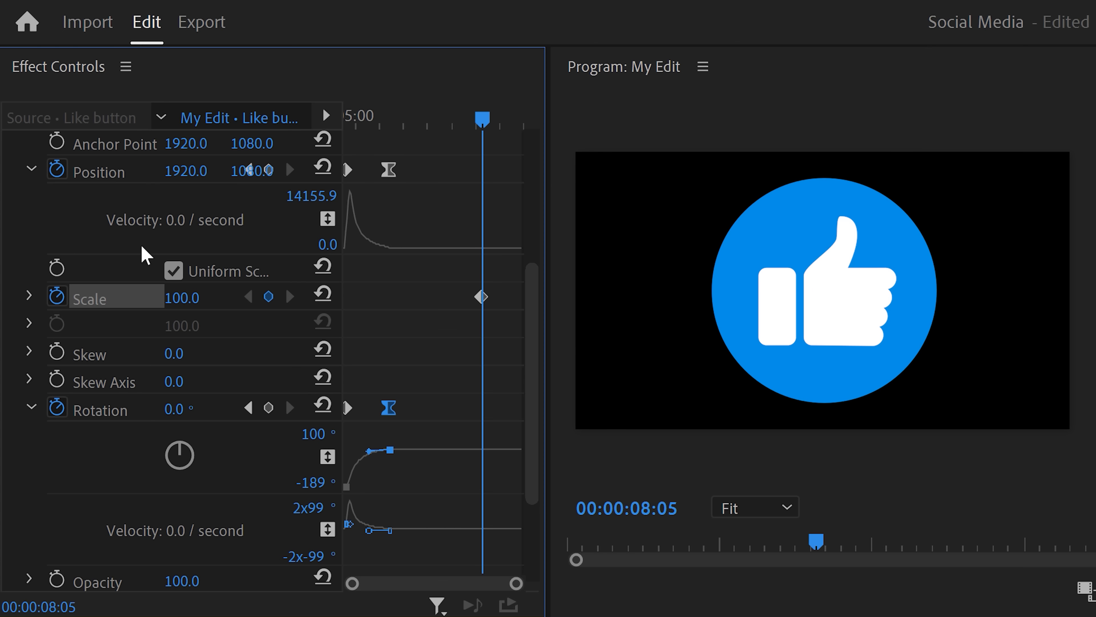
pyautogui.moveTo(483, 121); pyautogui.dragTo(515, 121)
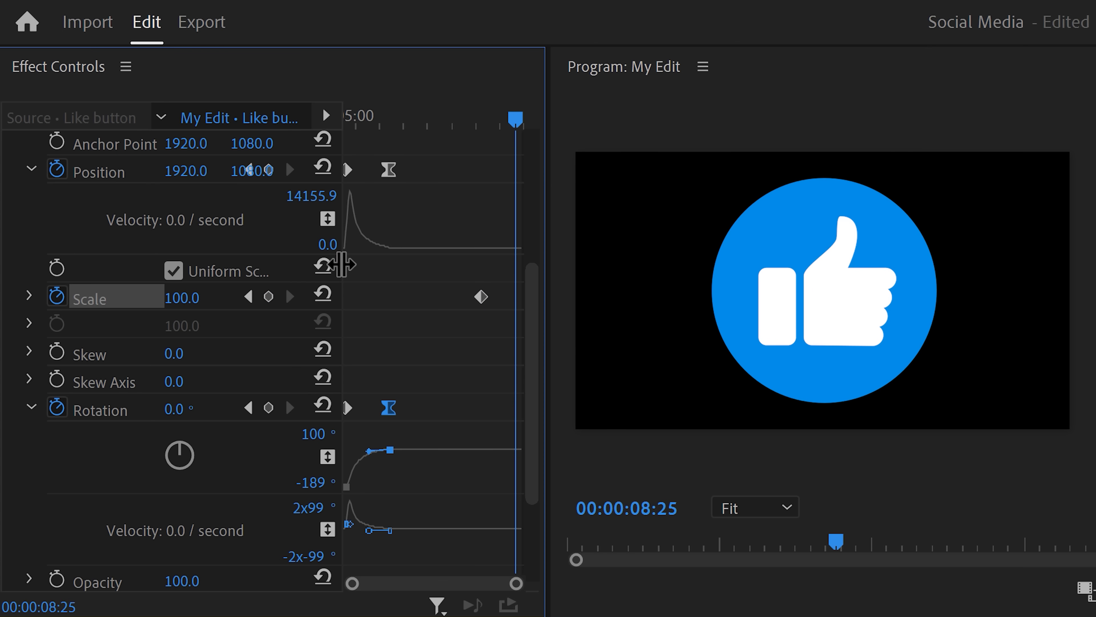
pyautogui.click(205, 295)
pyautogui.write('0')
pyautogui.press('Return')
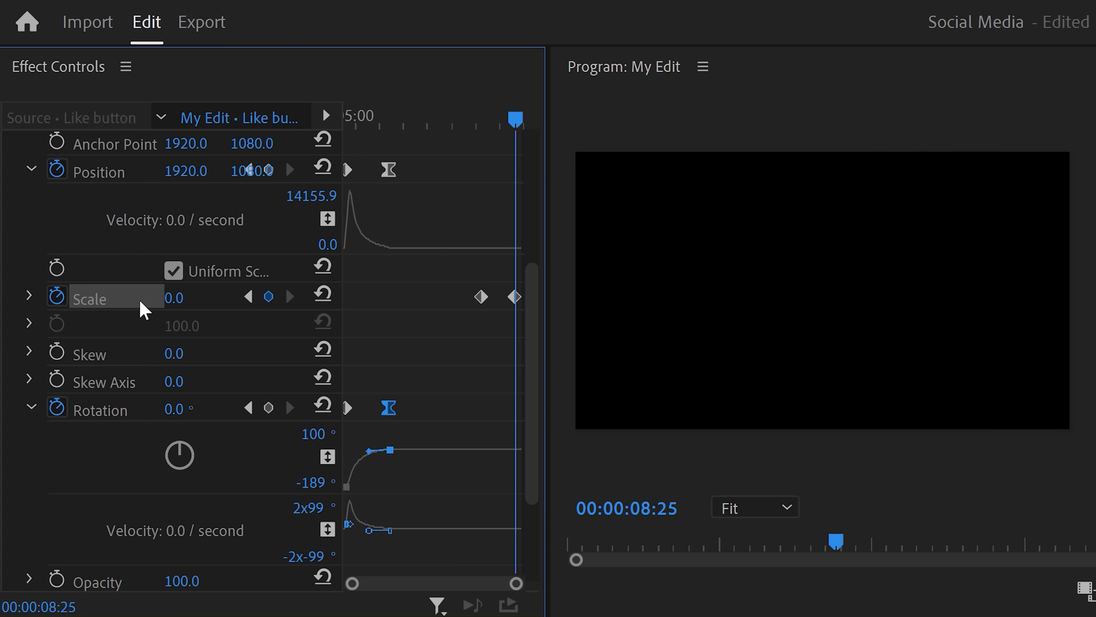
# Step: Ease the scale-out with its velocity handle and move the Like icon left and down
pyautogui.click(29, 295)
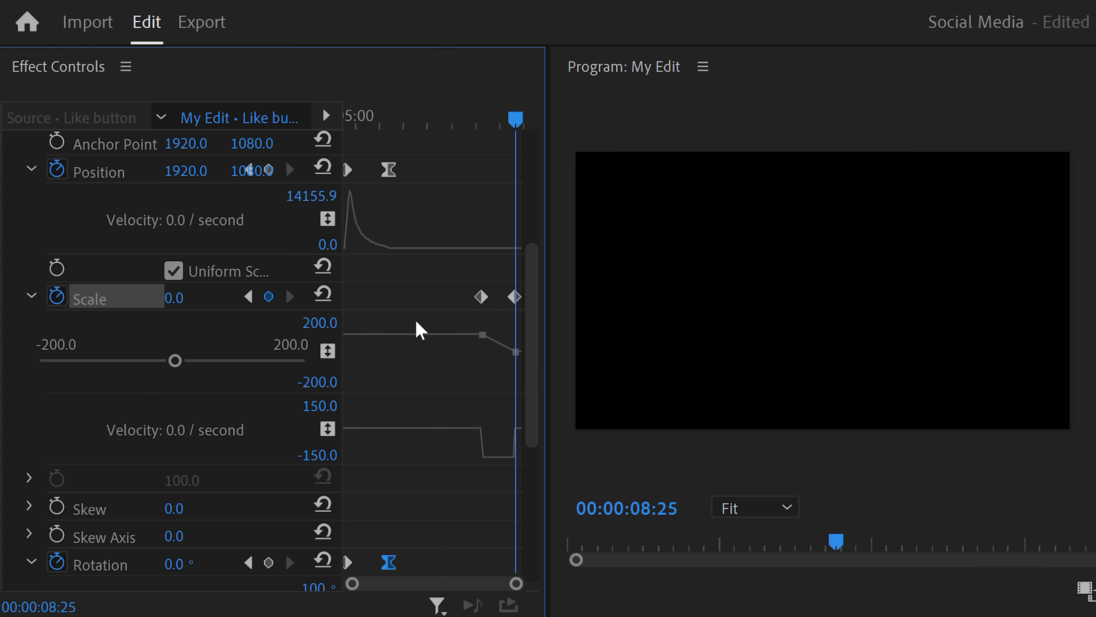
pyautogui.moveTo(489, 460); pyautogui.dragTo(499, 430)
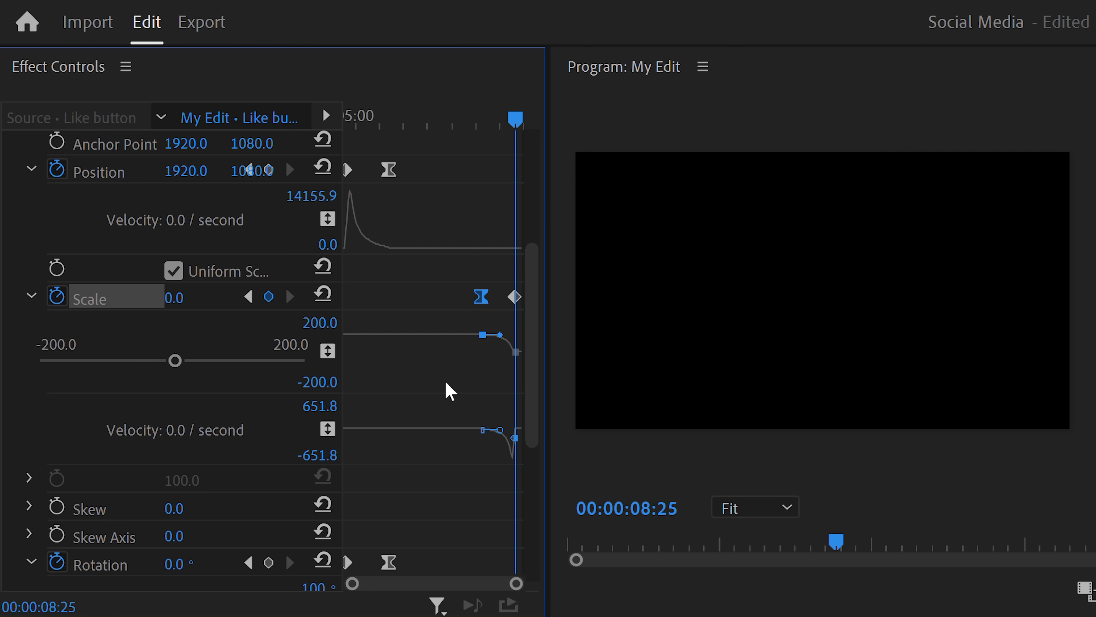
pyautogui.moveTo(516, 118)
pyautogui.mouseDown()
pyautogui.moveTo(482, 117)
pyautogui.moveTo(520, 118)
pyautogui.mouseUp()
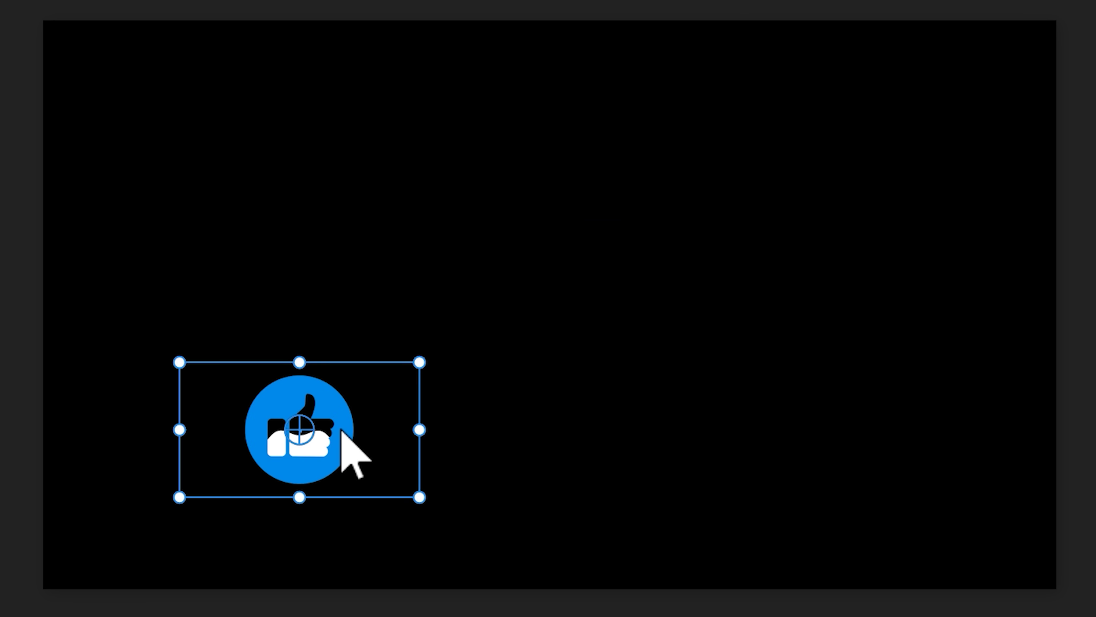
pyautogui.moveTo(344, 429); pyautogui.dragTo(265, 464)
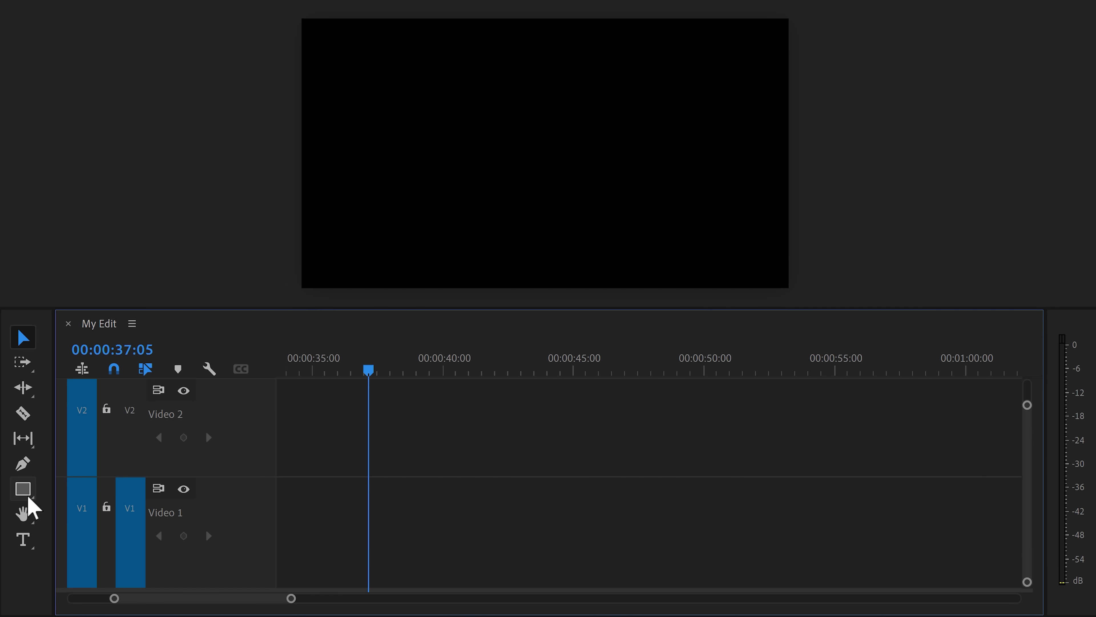
# Step: Draw a white rectangle in the frame centre and round its corners in Essential Graphics
pyautogui.click(27, 495)
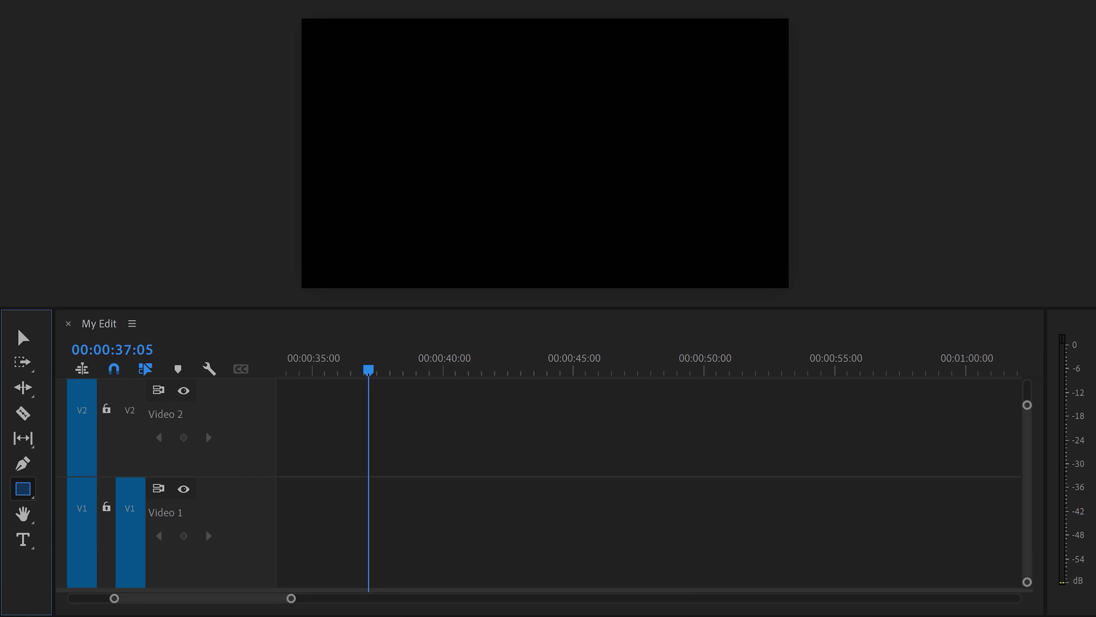
pyautogui.moveTo(472, 138)
pyautogui.mouseDown()
pyautogui.moveTo(576, 157)
pyautogui.moveTo(659, 195)
pyautogui.mouseUp()
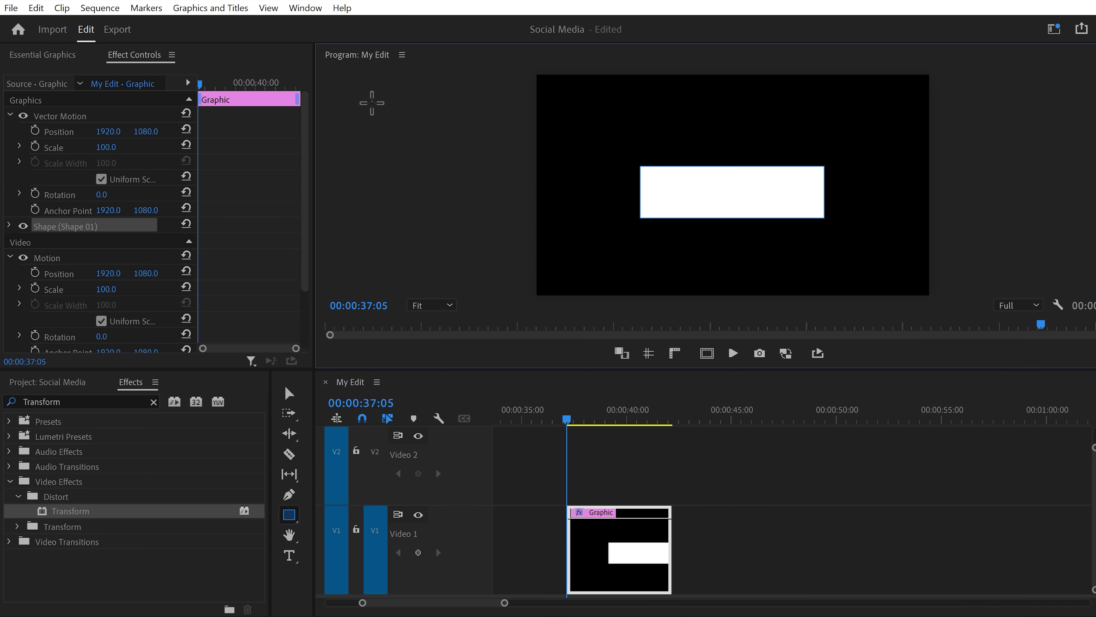
pyautogui.click(318, 7)
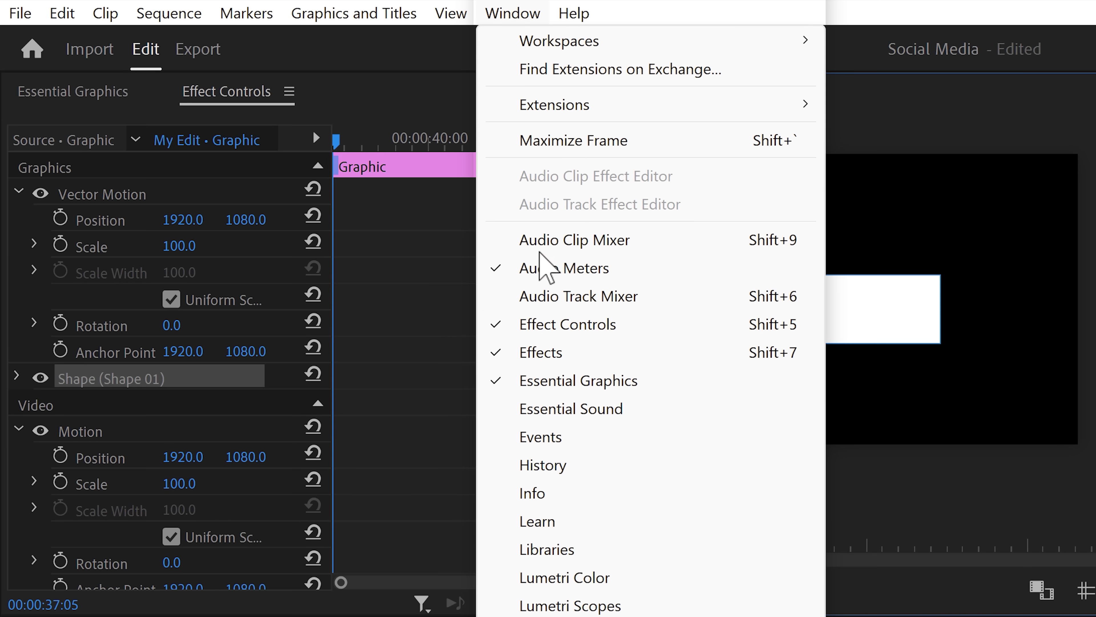
pyautogui.click(550, 381)
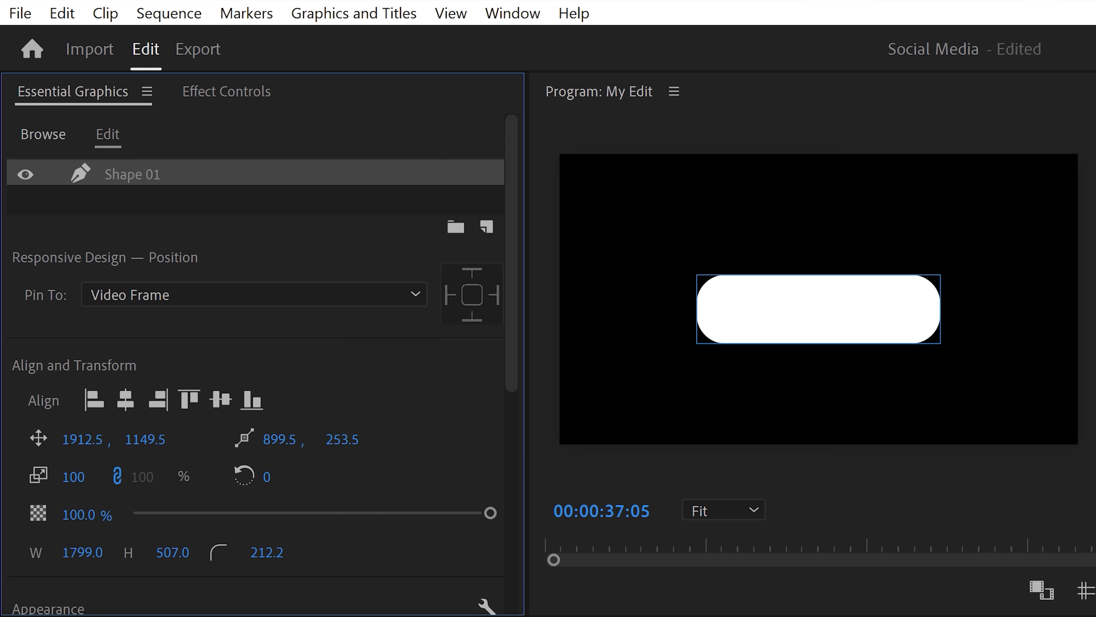
pyautogui.scroll(-5, 509, 431)
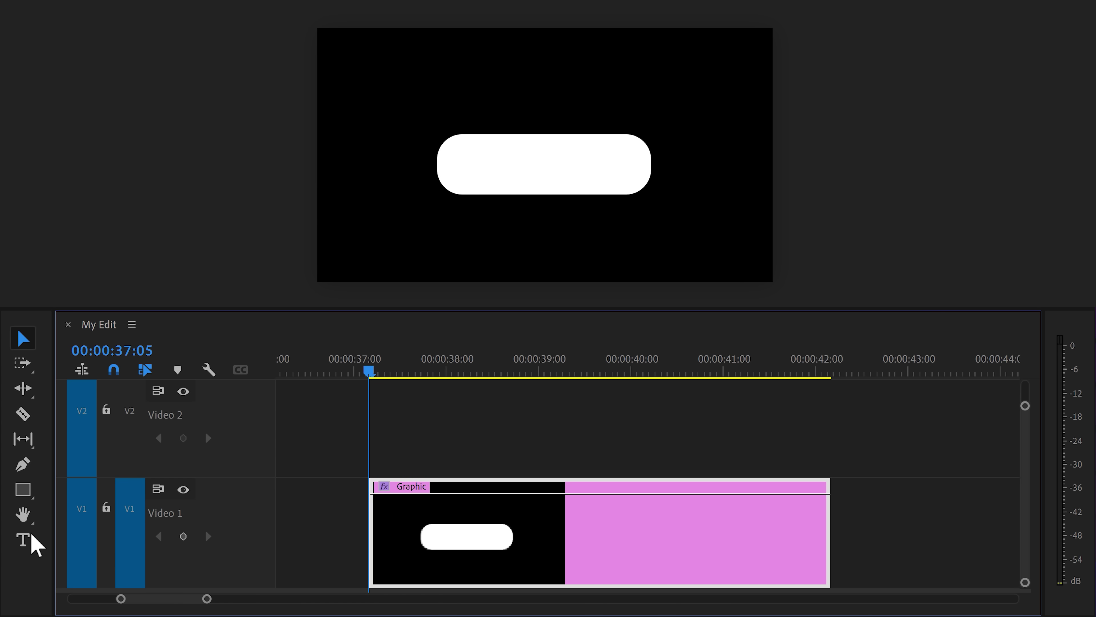
# Step: Add the text 'Subscribe' on the white pill
pyautogui.click(24, 541)
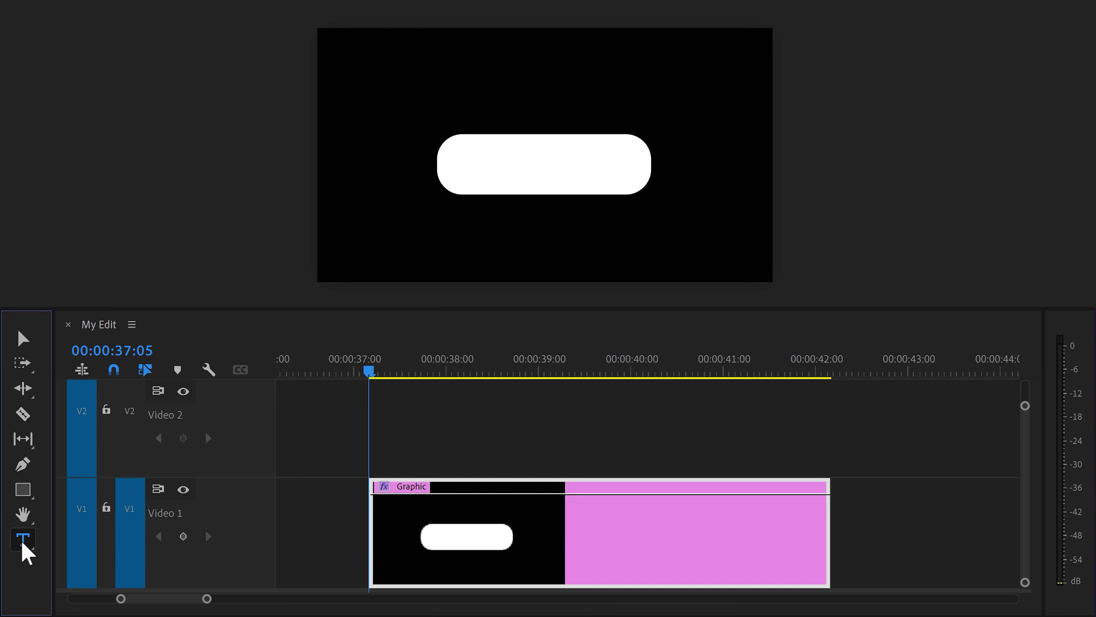
pyautogui.click(467, 162)
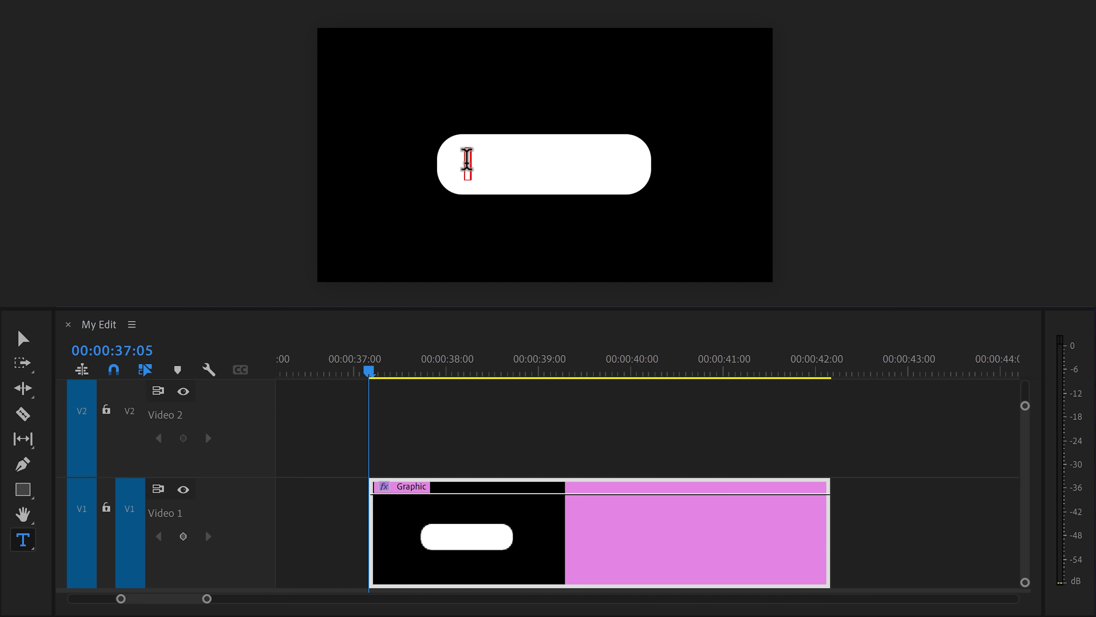
pyautogui.write('Subscribe')
pyautogui.press('Escape')
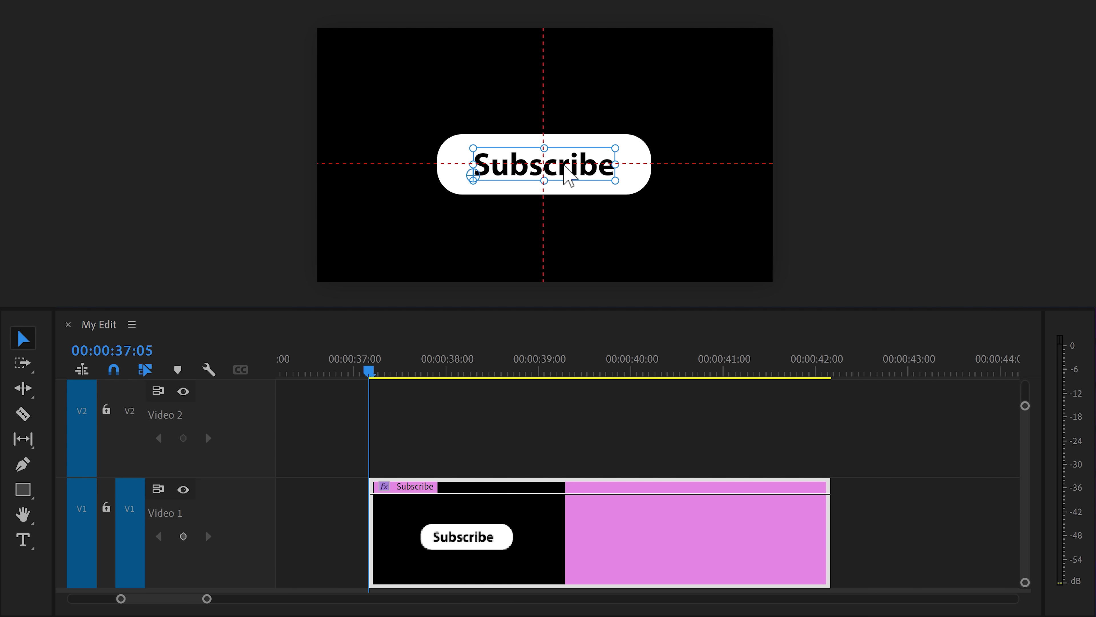
pyautogui.click(554, 209)
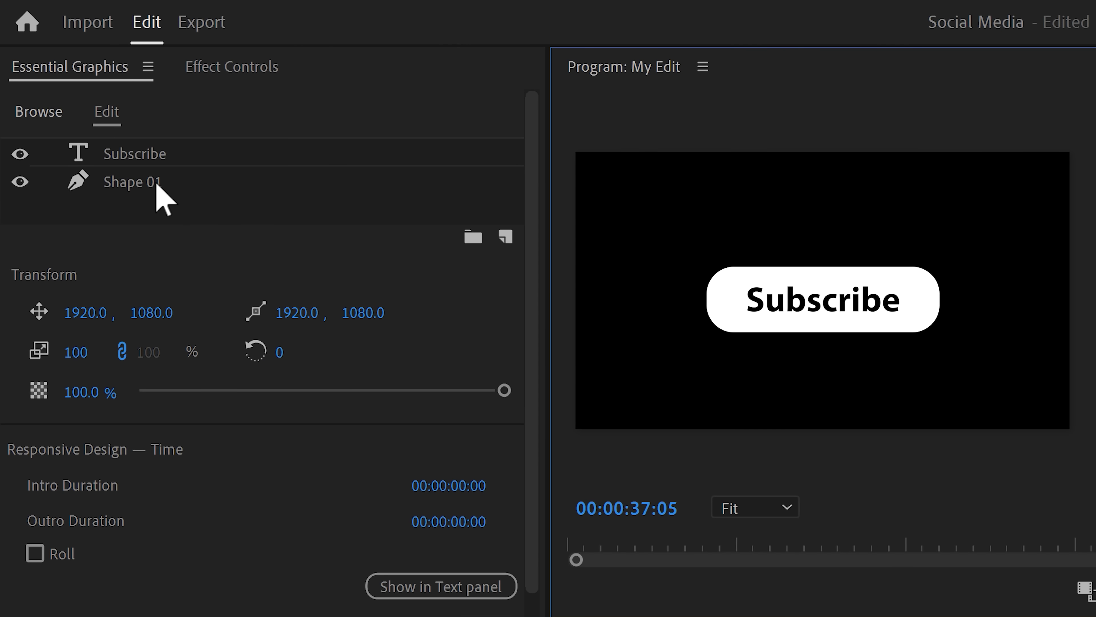
# Step: Duplicate Shape 01 and place the copy beneath the original layer
pyautogui.click(156, 184)
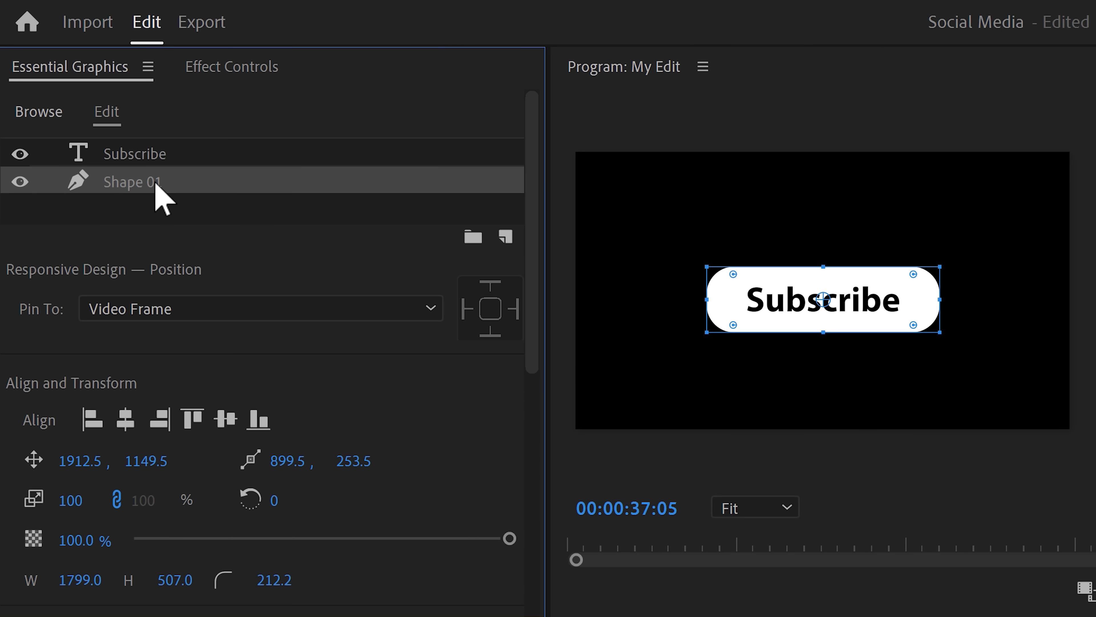
pyautogui.rightClick(174, 183)
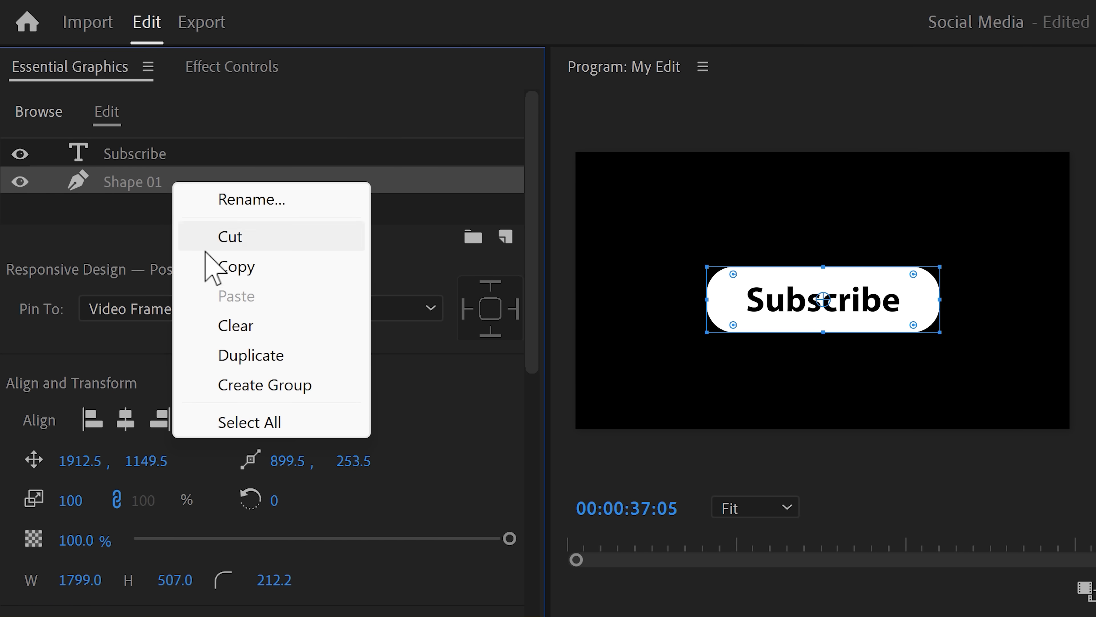
pyautogui.click(235, 356)
pyautogui.moveTo(168, 157); pyautogui.dragTo(151, 209)
pyautogui.moveTo(534, 226); pyautogui.dragTo(504, 378)
# Step: Give the copy a yellow-to-magenta linear gradient fill, scale 114, and width 1670.9
pyautogui.click(76, 432)
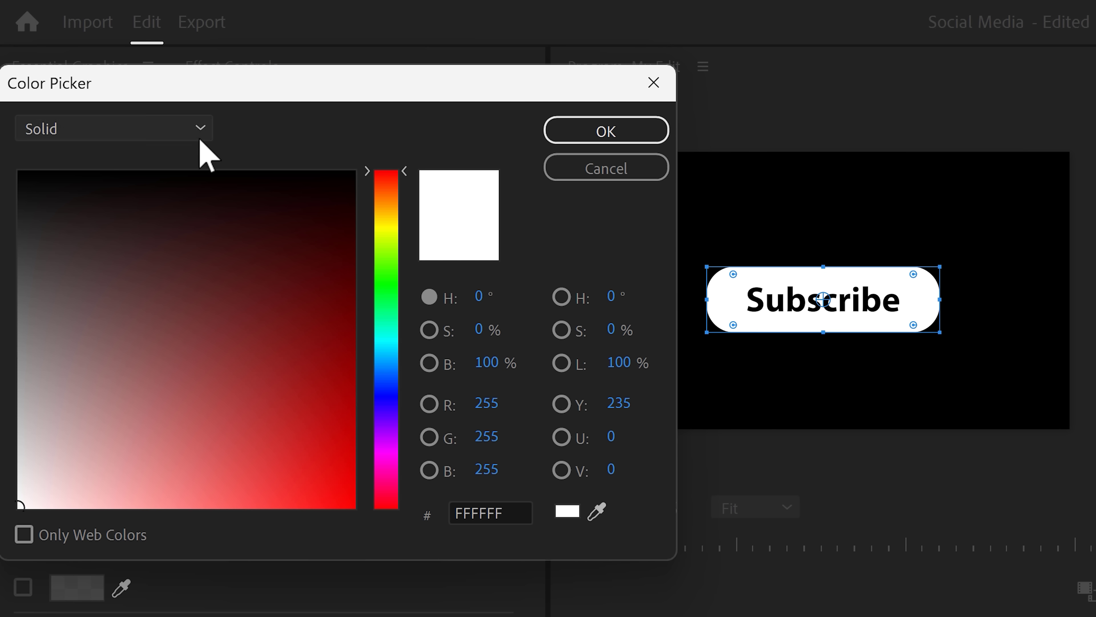
pyautogui.click(199, 130)
pyautogui.click(170, 198)
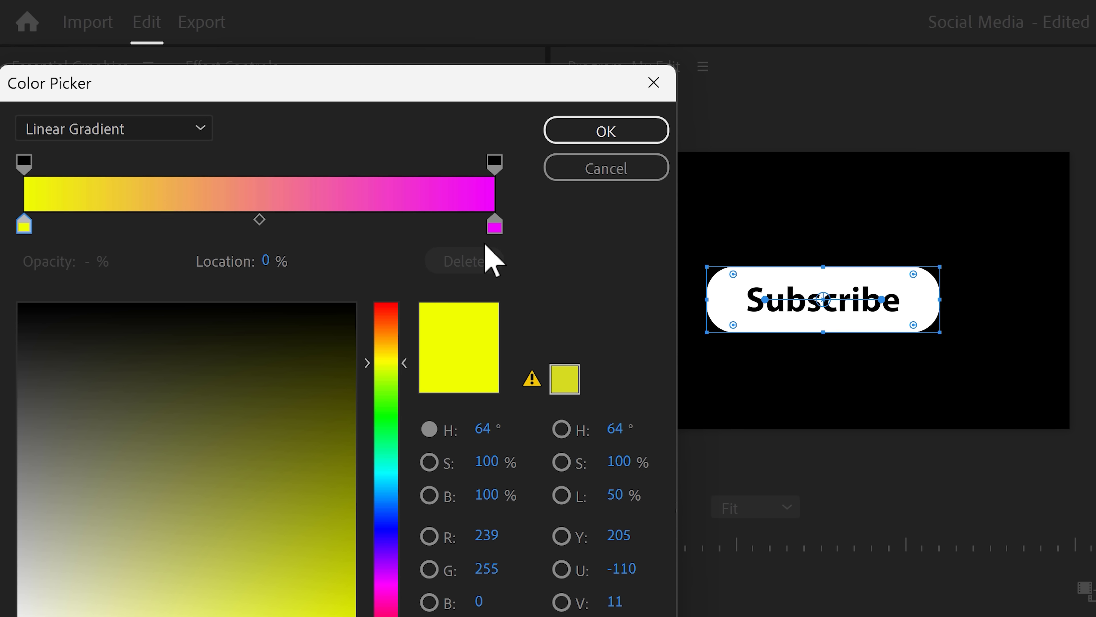
pyautogui.click(580, 138)
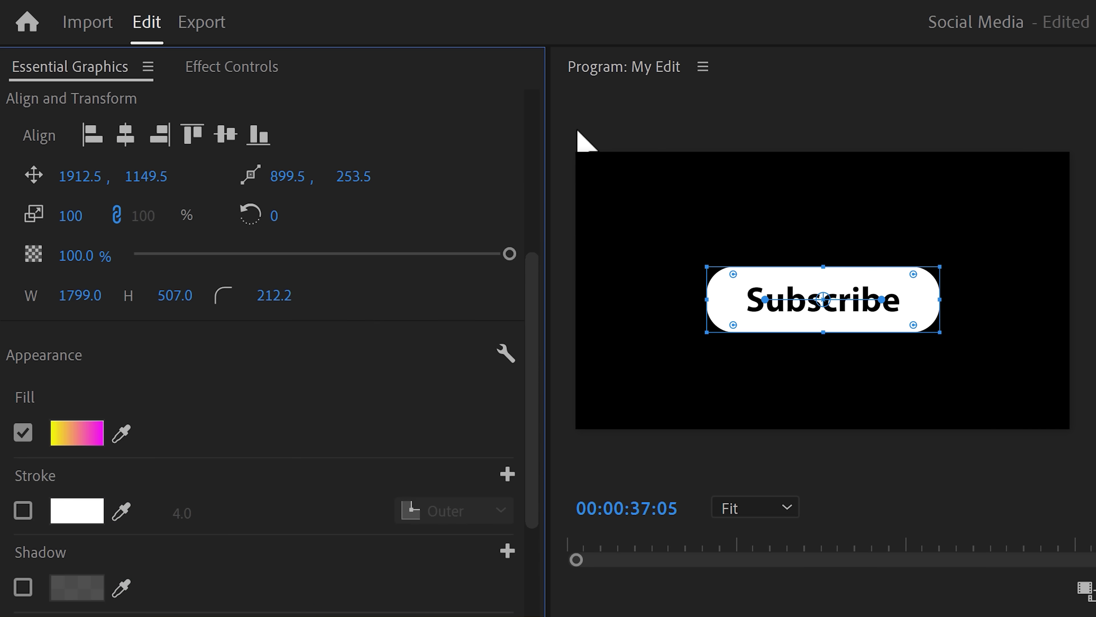
pyautogui.moveTo(78, 215)
pyautogui.mouseDown()
pyautogui.moveTo(93, 216)
pyautogui.moveTo(83, 216)
pyautogui.mouseUp()
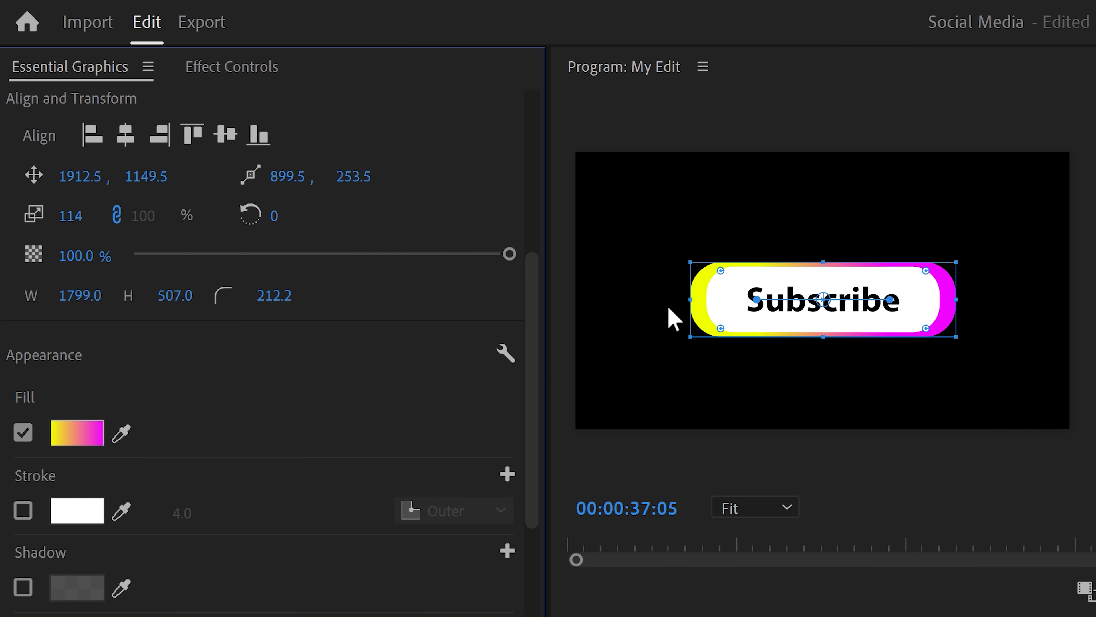
pyautogui.moveTo(686, 299); pyautogui.dragTo(694, 299)
pyautogui.moveTo(957, 300); pyautogui.dragTo(946, 300)
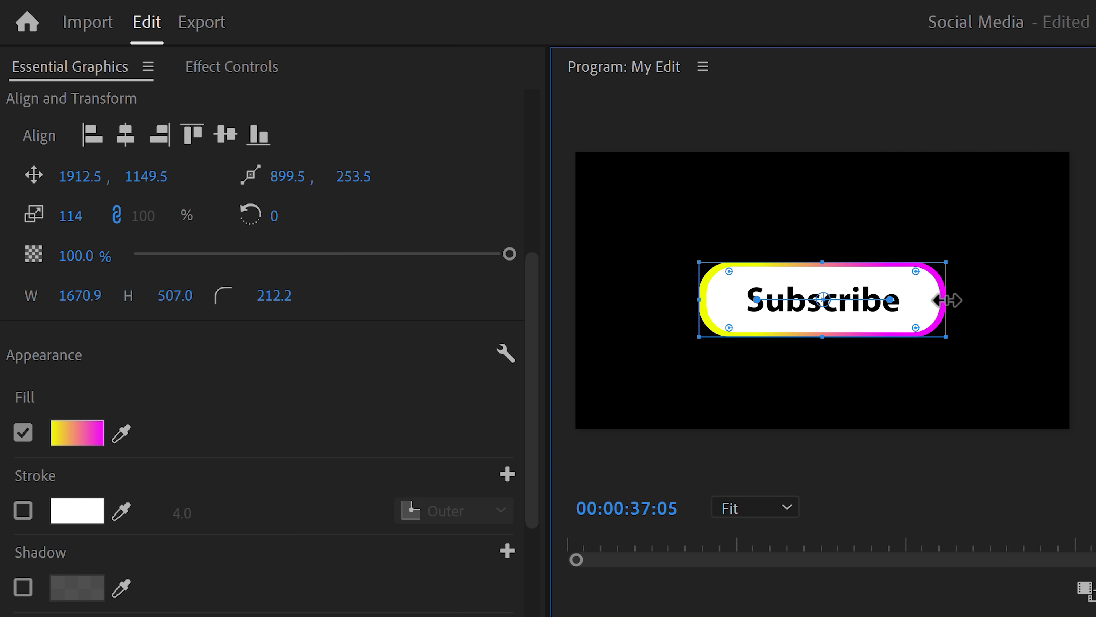